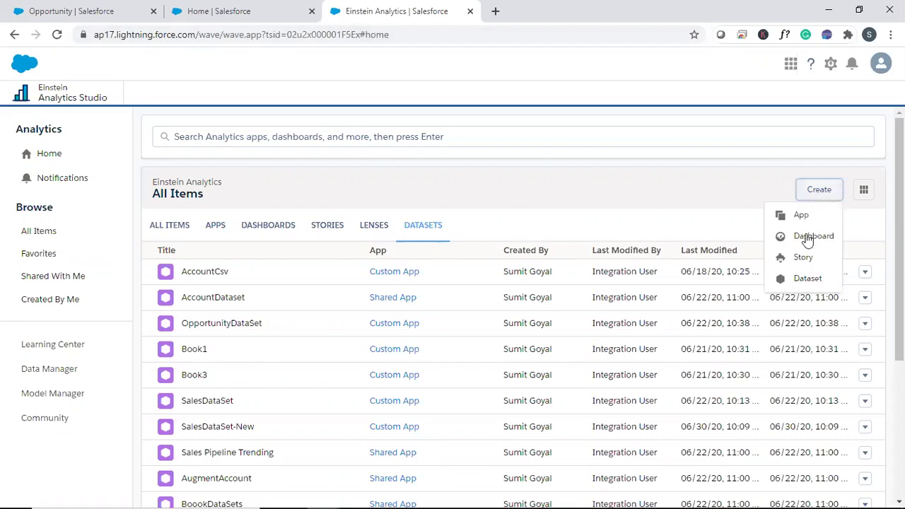
Create a blank analytics dashboard from scratch
click(806, 234)
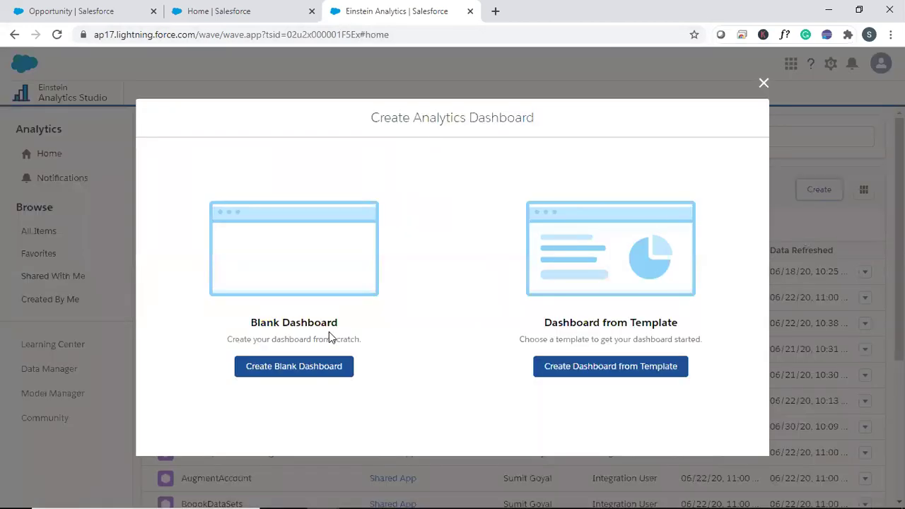
click(287, 367)
Look at the opportunity records in the Sales app using the All Opportunities list view
click(76, 13)
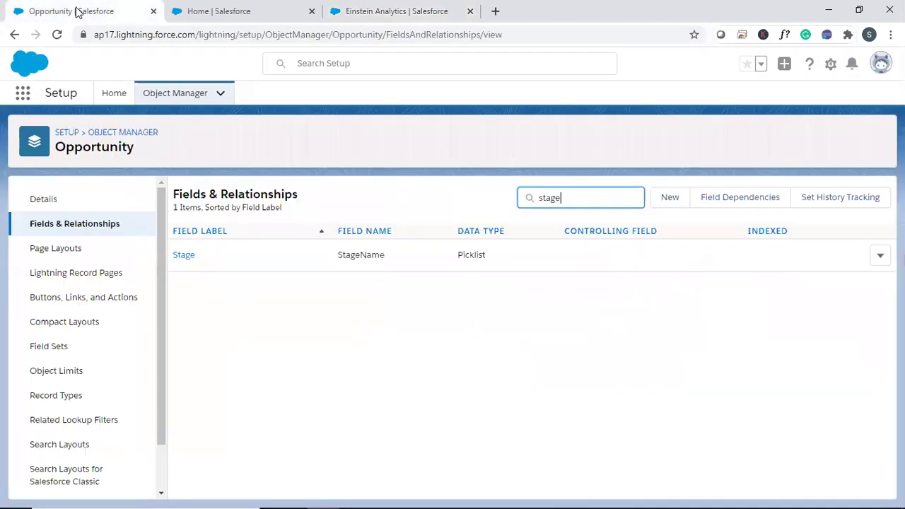
click(209, 11)
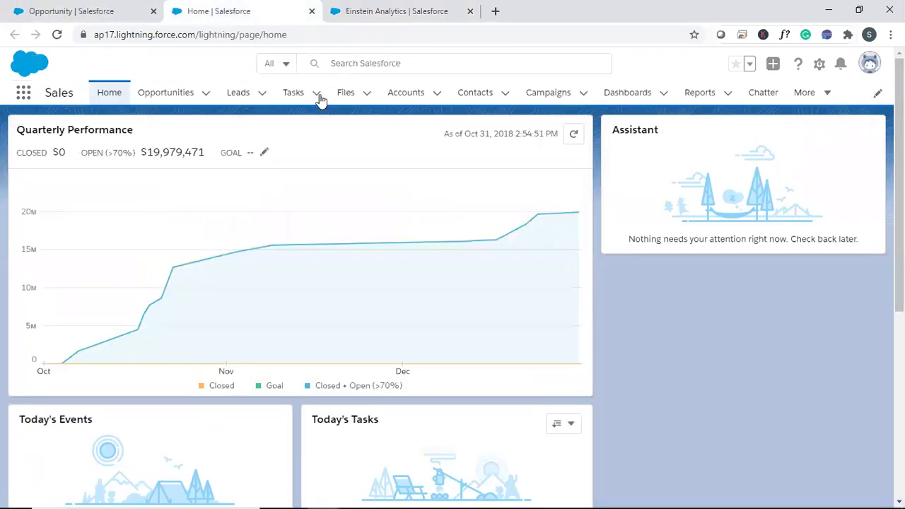
click(165, 97)
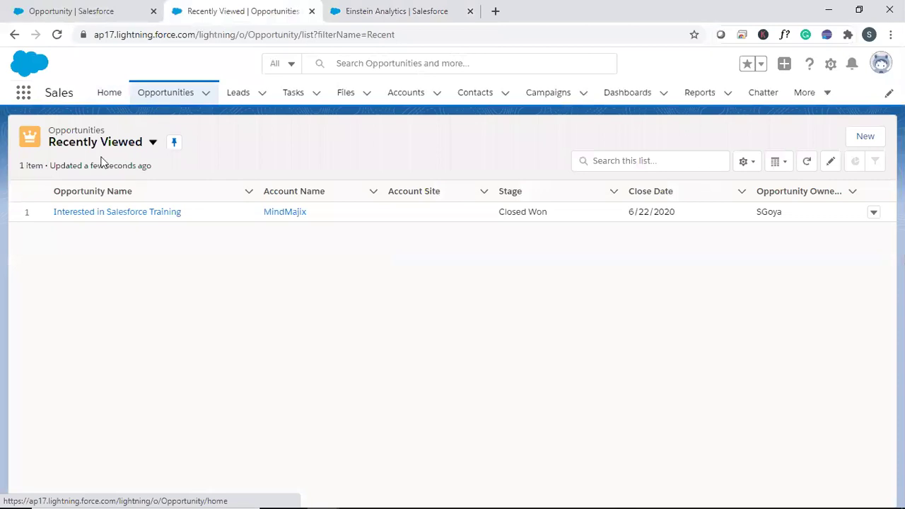
click(152, 142)
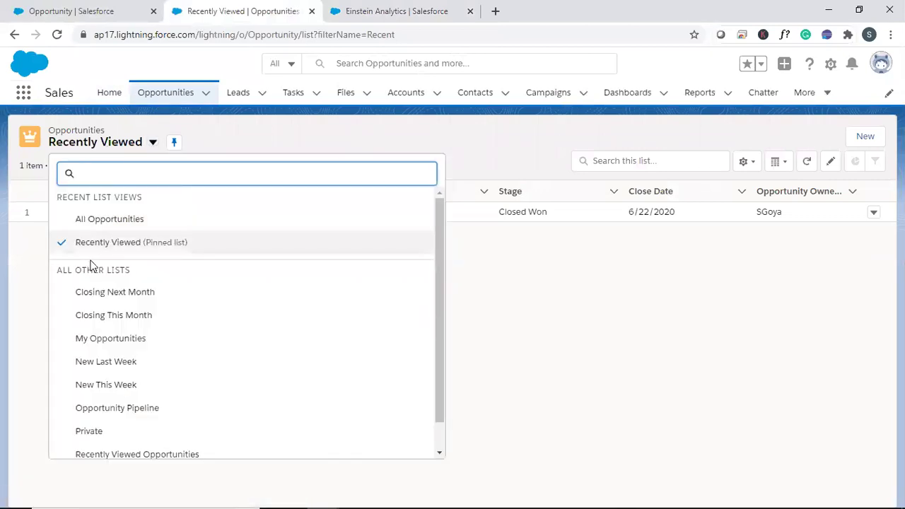
click(104, 220)
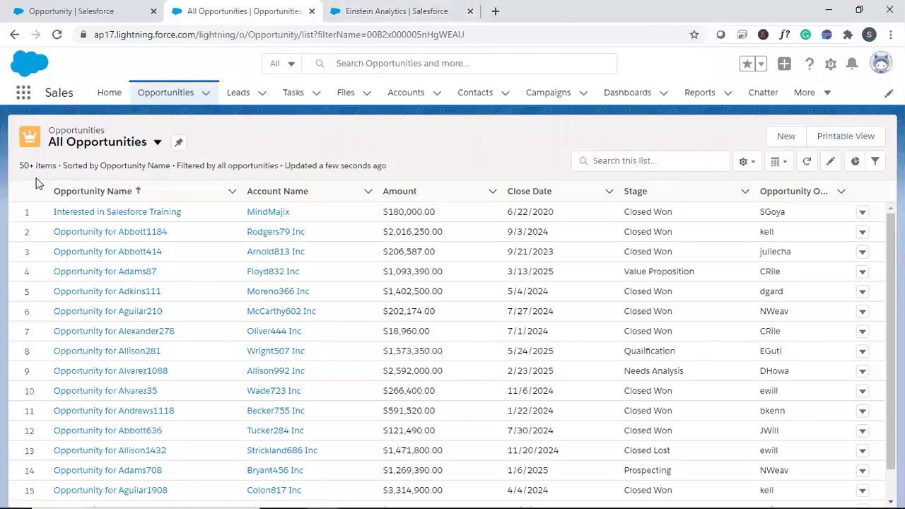
Return to the new Einstein Analytics dashboard, open its JSON for editing and enlarge the page to 150%
click(327, 17)
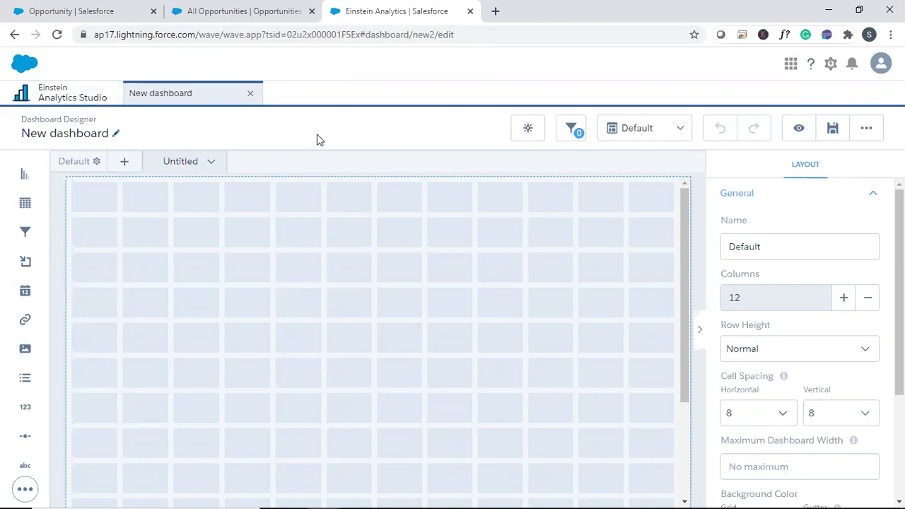
key(ctrl+e)
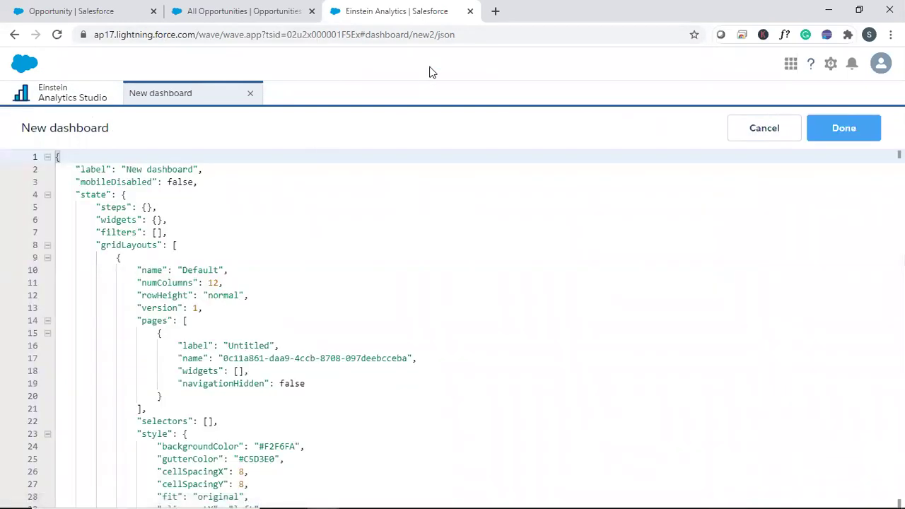
key(ctrl+plus)
key(ctrl+plus)
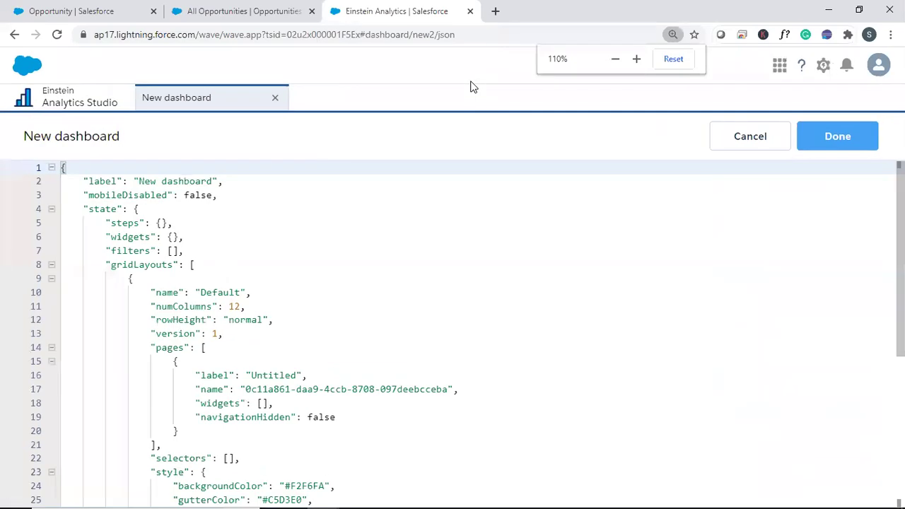
key(ctrl+plus)
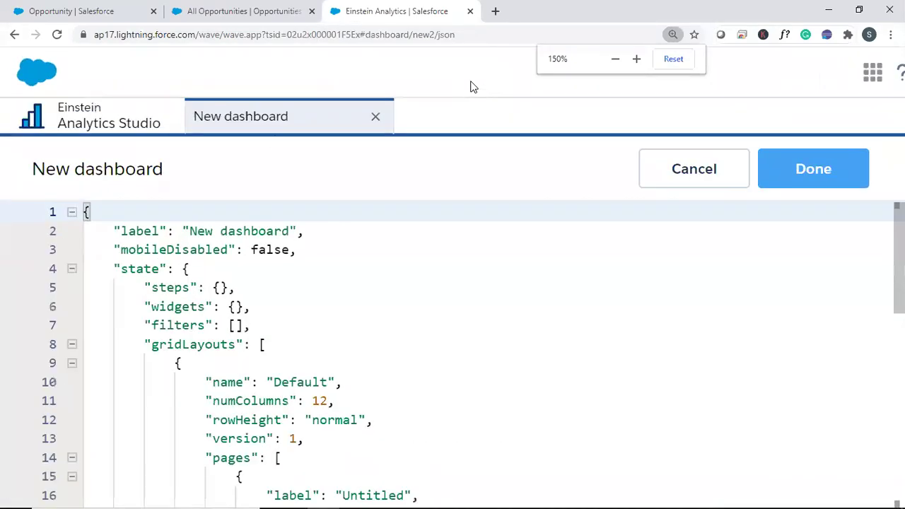
Expand the empty "steps" object in the dashboard JSON with three blank lines between its braces
click(219, 287)
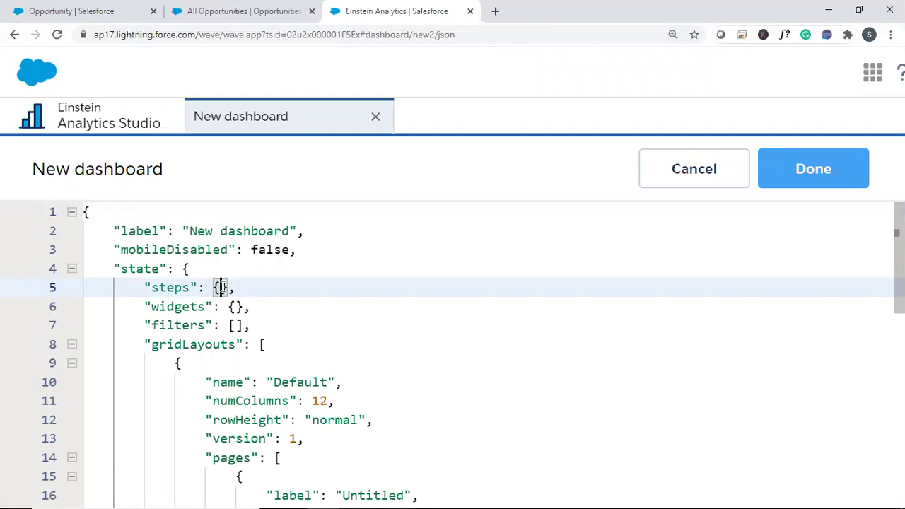
key(Return)
key(Return)
key(Return)
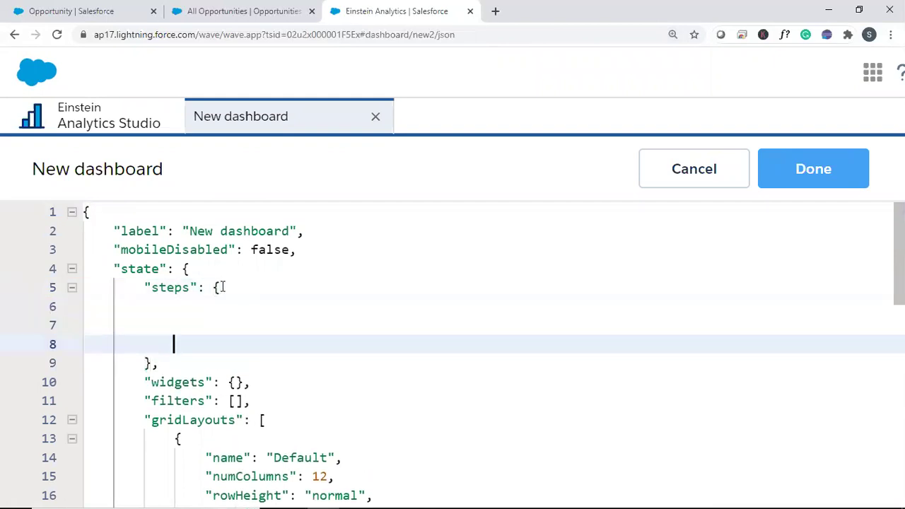
key(Up)
key(Up)
key(Up)
Add an object named "step_1" inside "steps", with blank lines between its braces
click(211, 304)
key(Tab)
key(Tab)
key(Tab)
text("Te)
key(BackSpace)
key(BackSpace)
text(step)
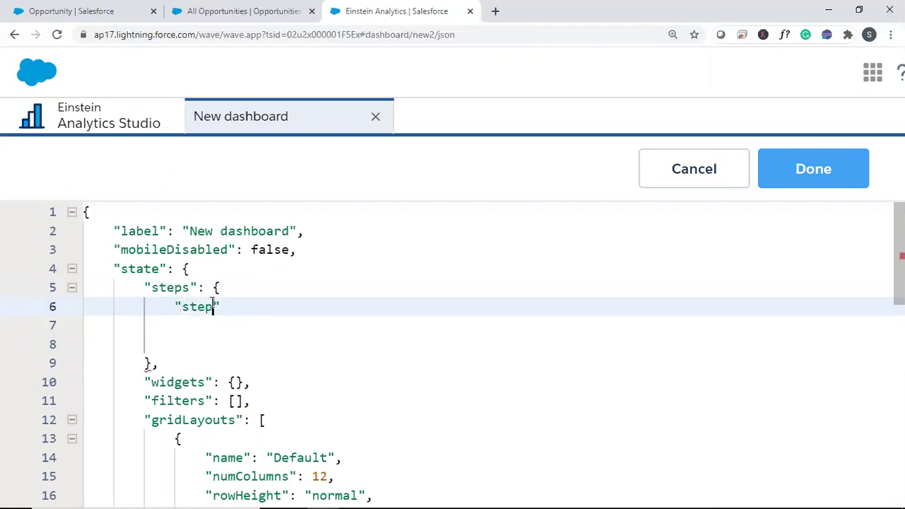
text(_1)
key(BackSpace)
key(BackSpace)
text(_1)
key(Right)
text(:{)
key(Return)
key(Return)
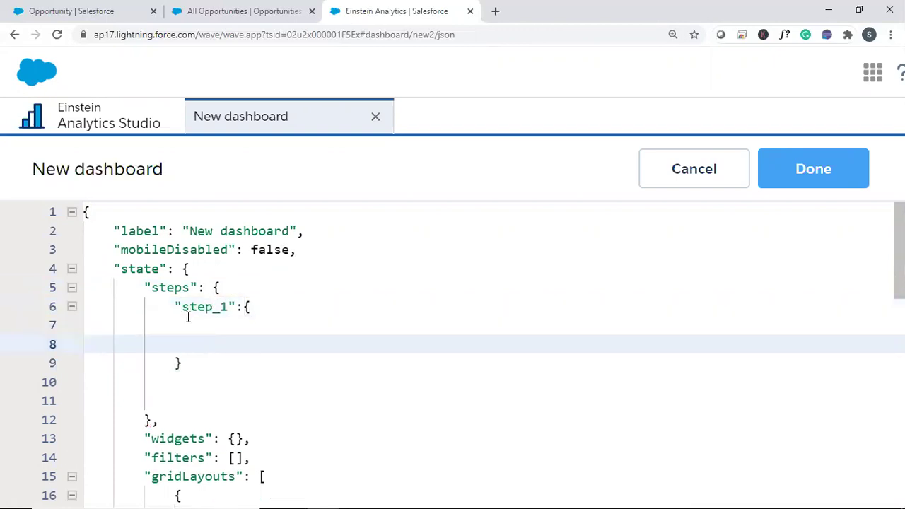
Set the "type" property of step_1 to "soql"
click(212, 324)
key(Tab)
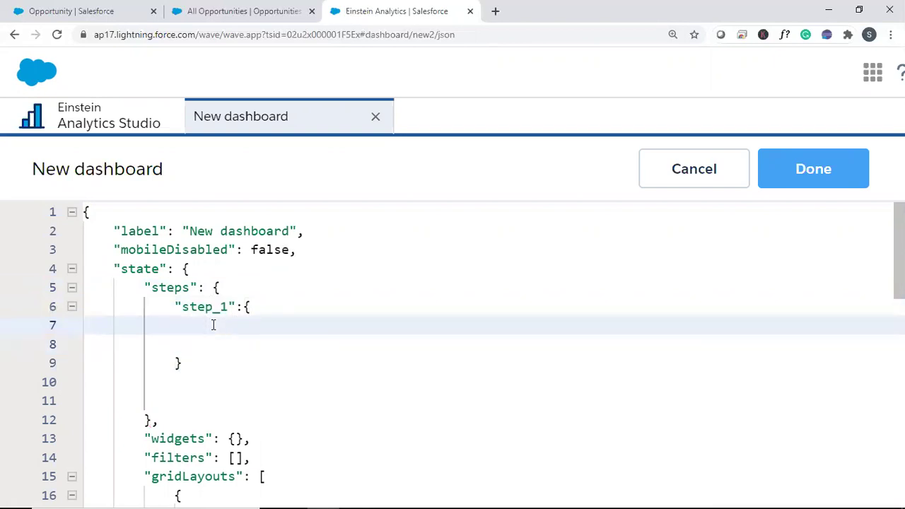
text(")
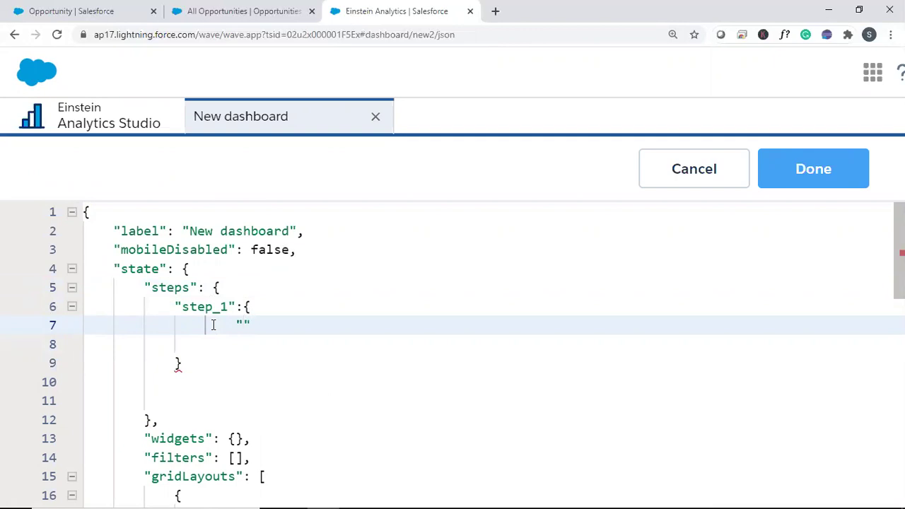
text(type":"soql",)
key(Return)
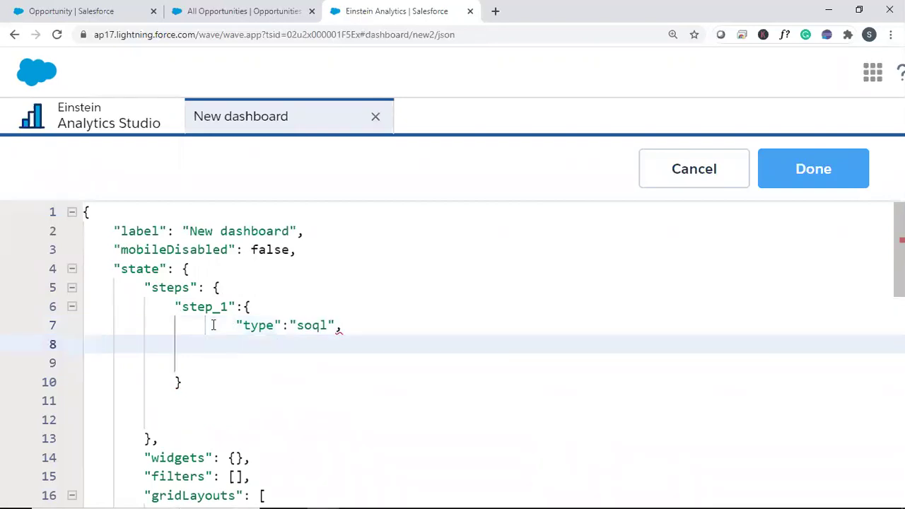
Add a "query" property to step_1 with the value "select Name,StageName,Amount from Opportunity"
text("qu)
text(ery":"sl)
text(eect)
key(BackSpace)
key(BackSpace)
key(BackSpace)
key(BackSpace)
key(BackSpace)
text(elect )
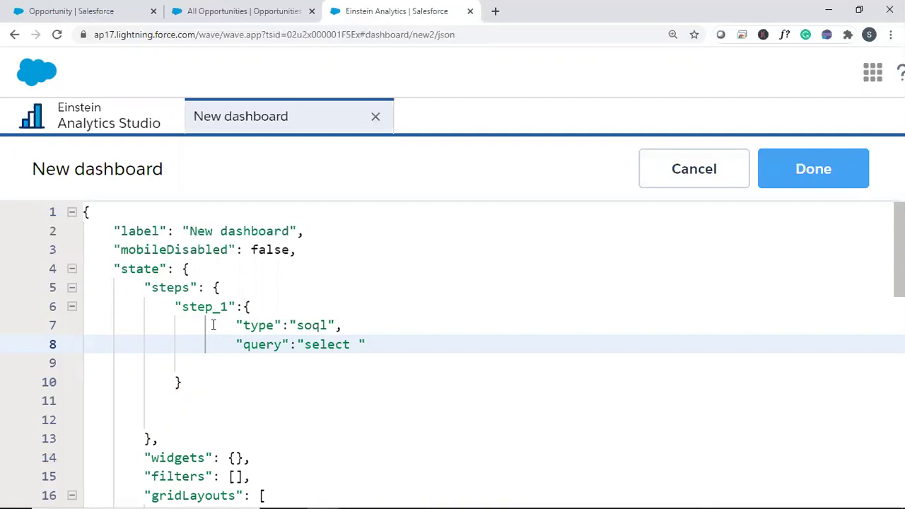
text(Name,StageName,)
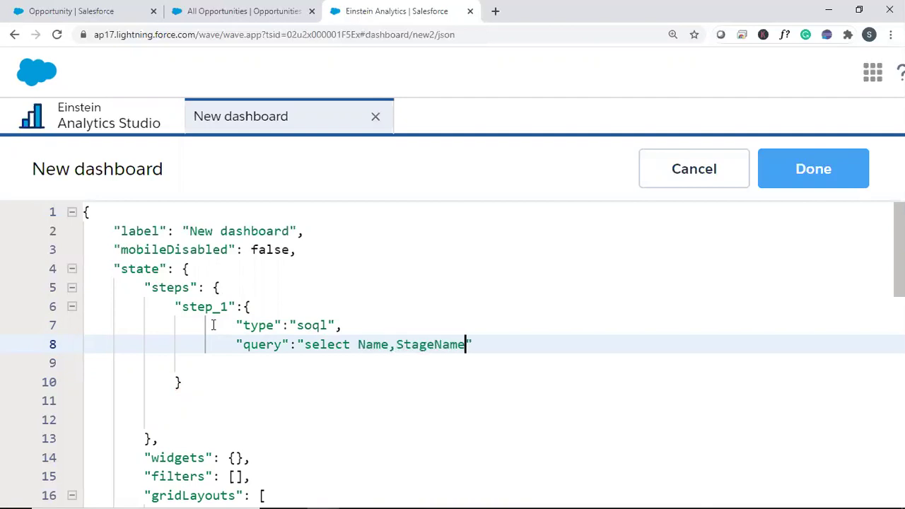
key(BackSpace)
text(Amount from Opportunity)
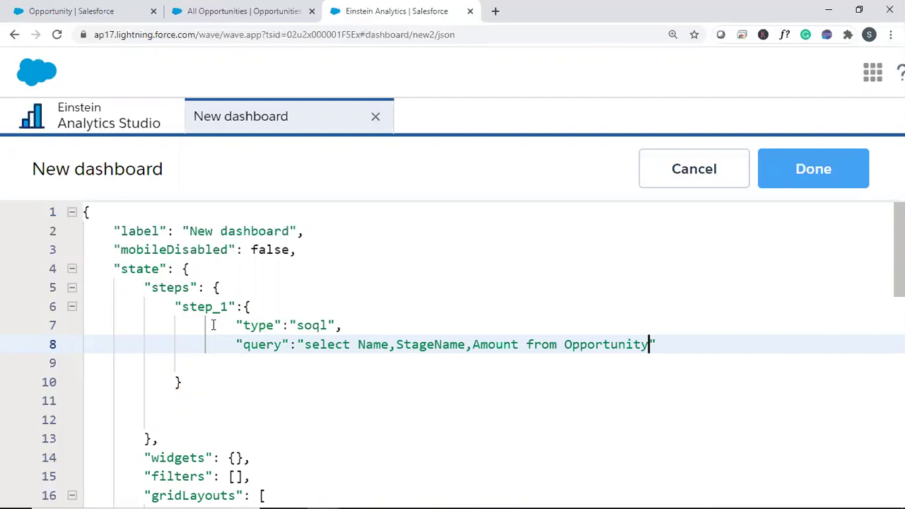
key(End)
text(,)
key(Return)
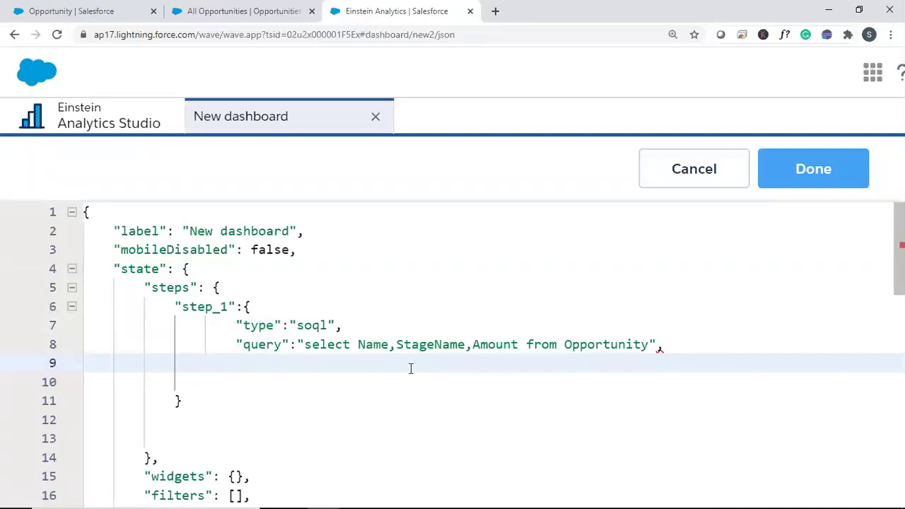
Add a "strings" array to step_1 below the query, containing "Name" and "StageName"
click(357, 344)
click(395, 344)
click(269, 362)
text(")
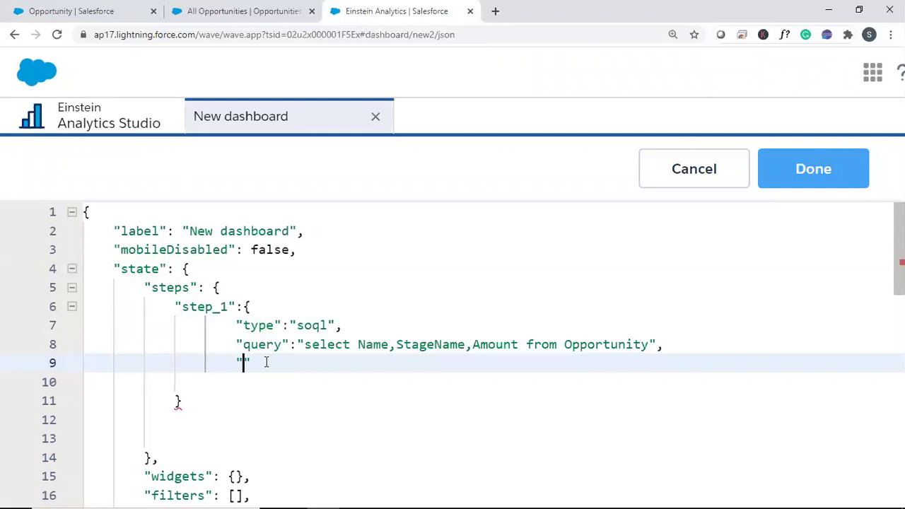
text(string)
text(s":[)
text("NAme)
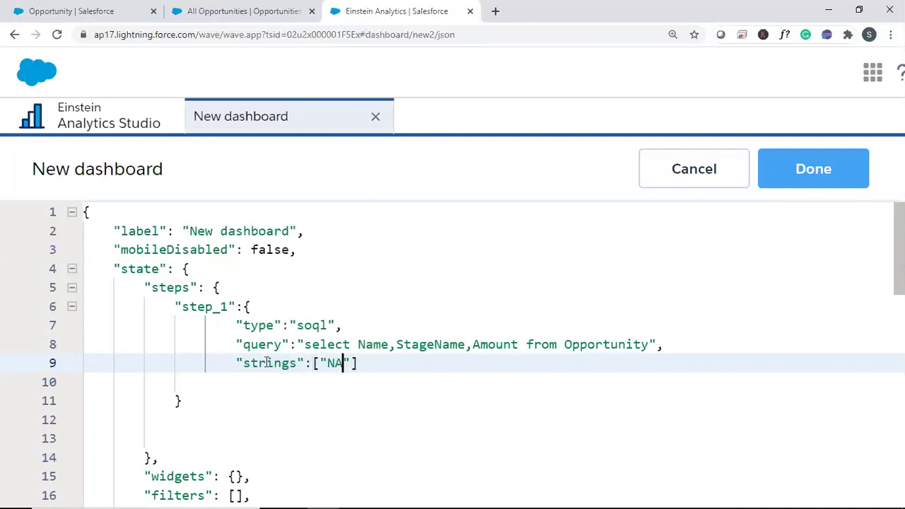
key(BackSpace)
key(BackSpace)
key(BackSpace)
text(ame","STa)
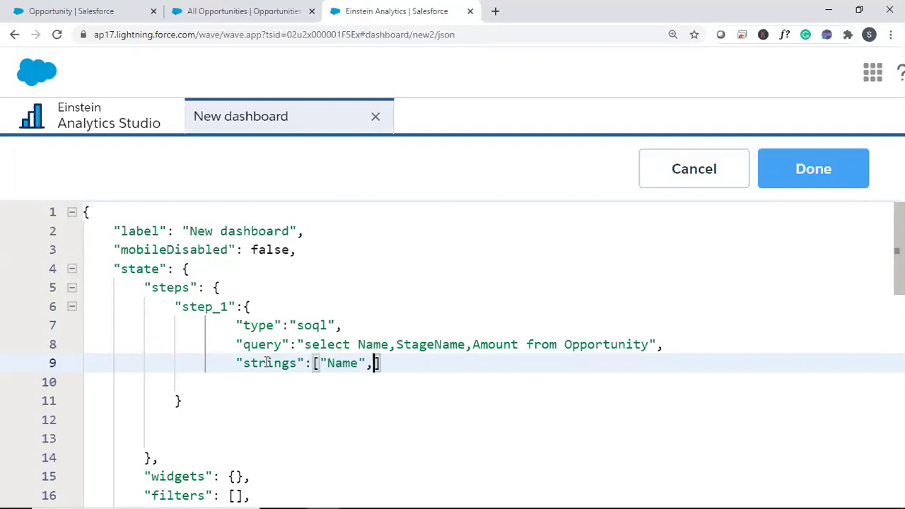
key(BackSpace)
key(BackSpace)
text(tage)
key(BackSpace)
key(BackSpace)
text(geName")
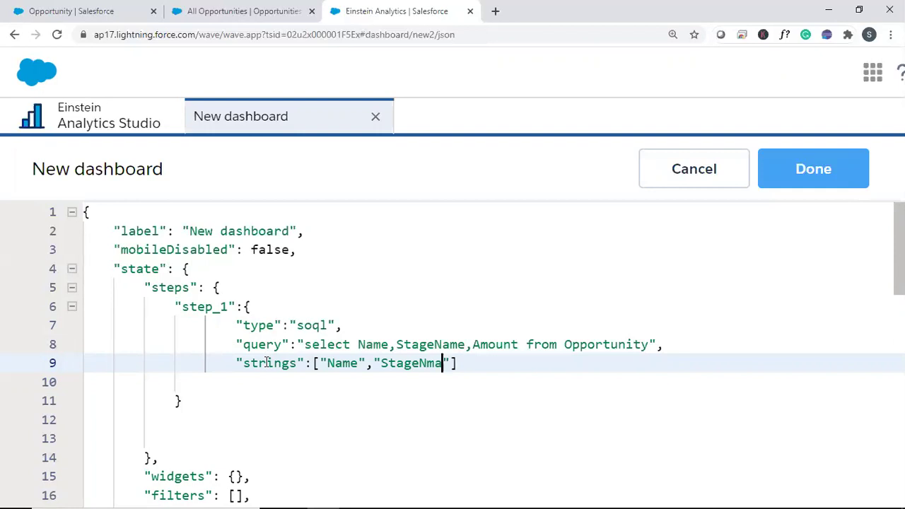
text(],)
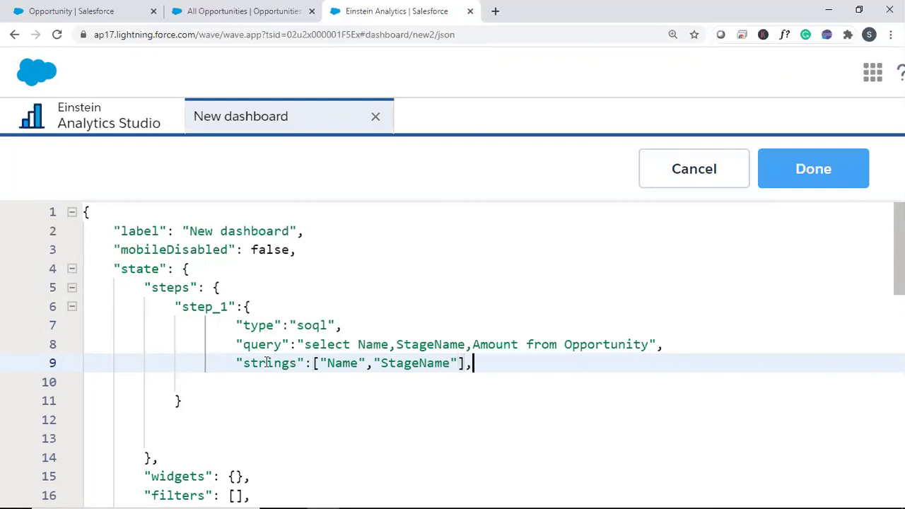
Add a "numbers" array to step_1 containing "Amount"
key(Return)
text("Type)
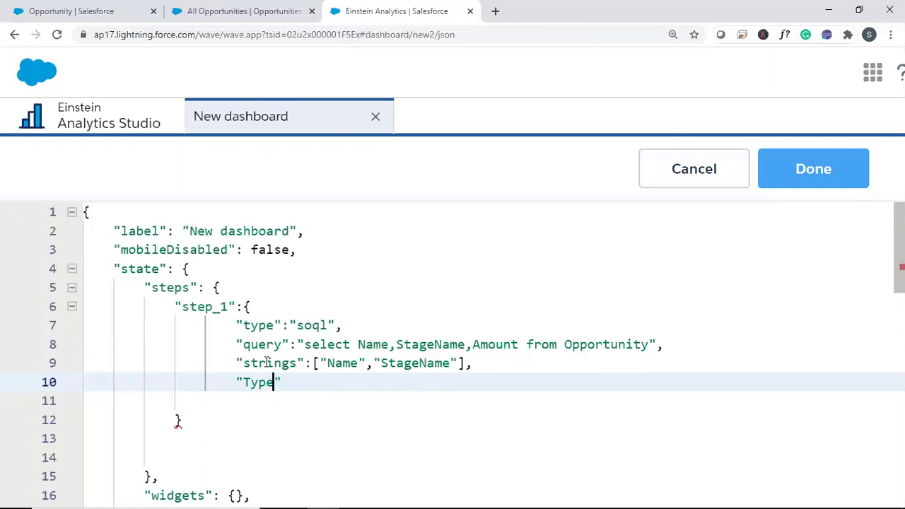
key(BackSpace)
key(BackSpace)
key(BackSpace)
key(BackSpace)
text(numbers":[")
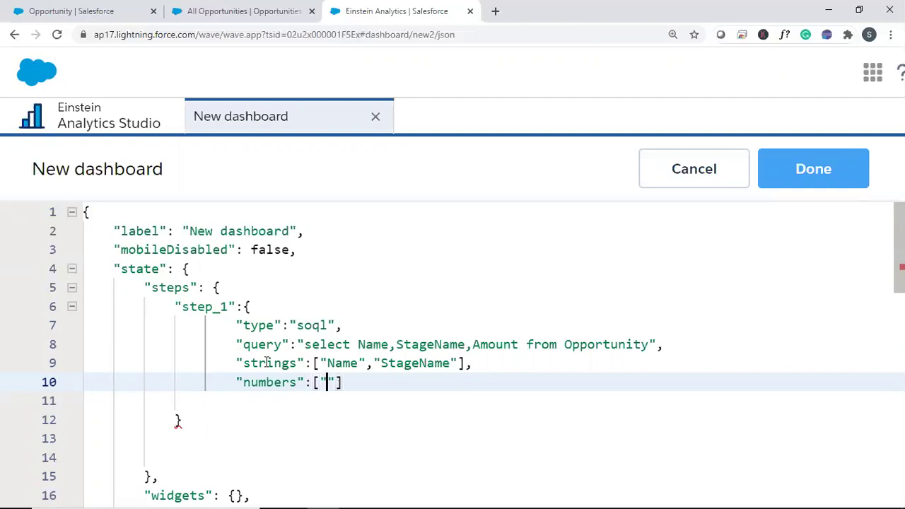
text(Amount")
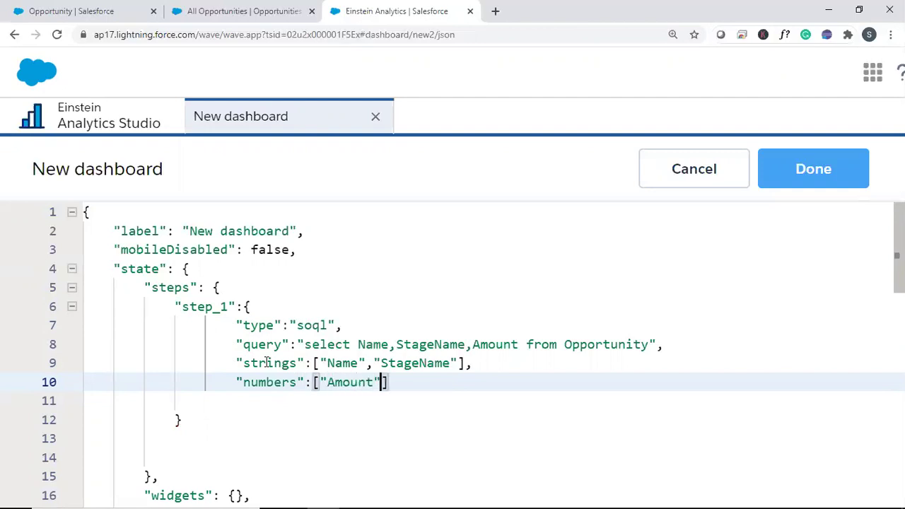
text(],)
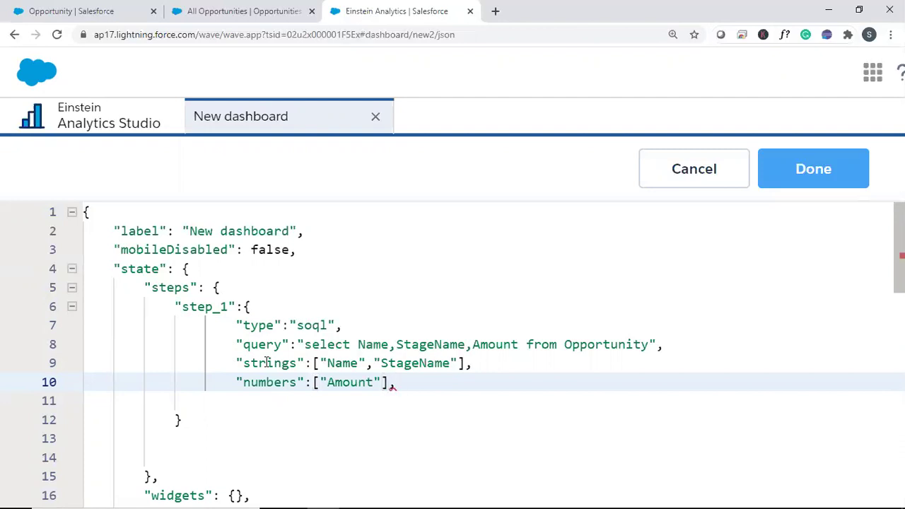
Add a "groups" array to step_1 containing "StageName"
key(Return)
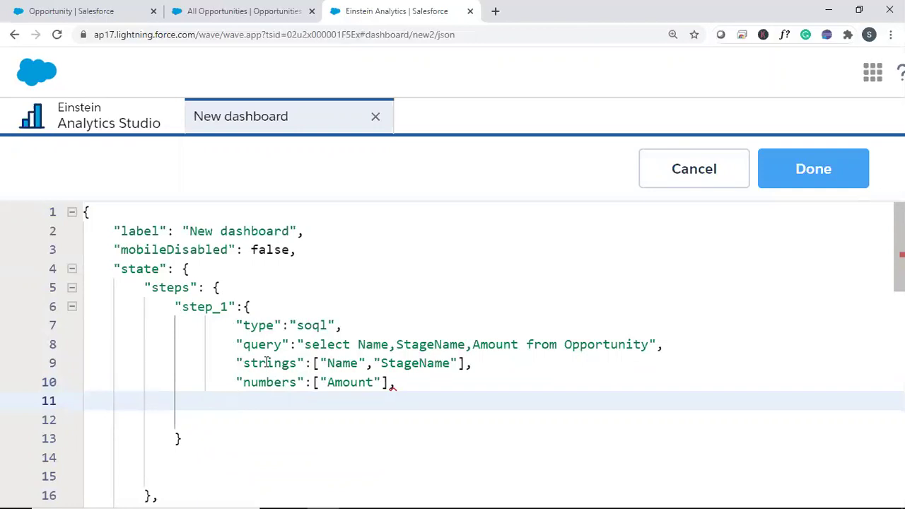
text("groups":)
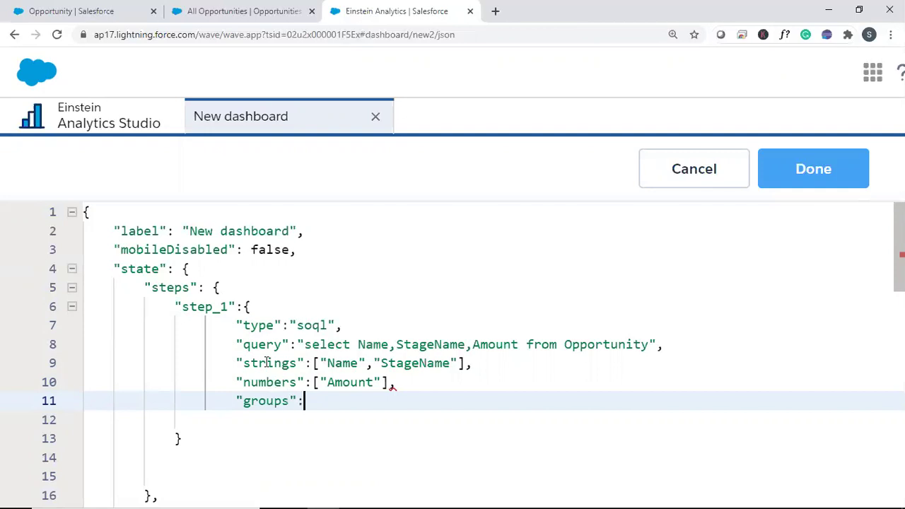
text("[)
key(Right)
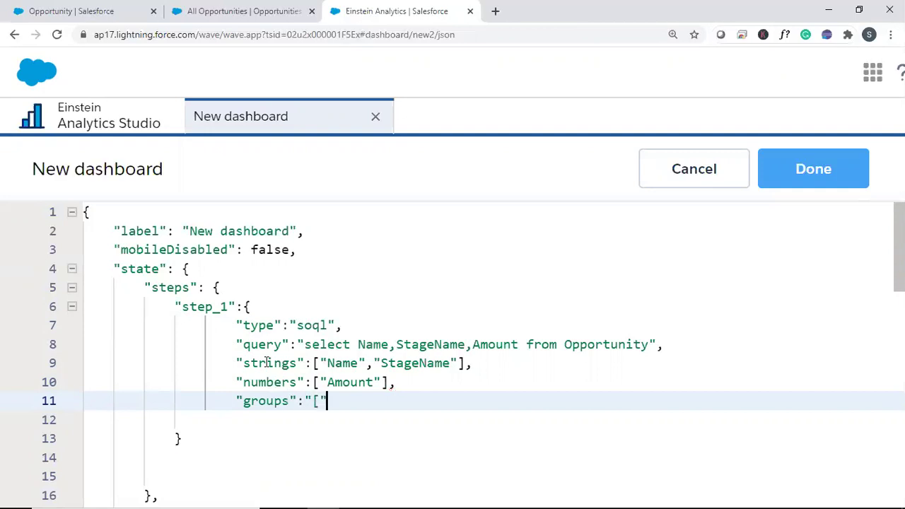
text(Stag)
key(BackSpace)
key(BackSpace)
key(BackSpace)
key(BackSpace)
key(BackSpace)
key(BackSpace)
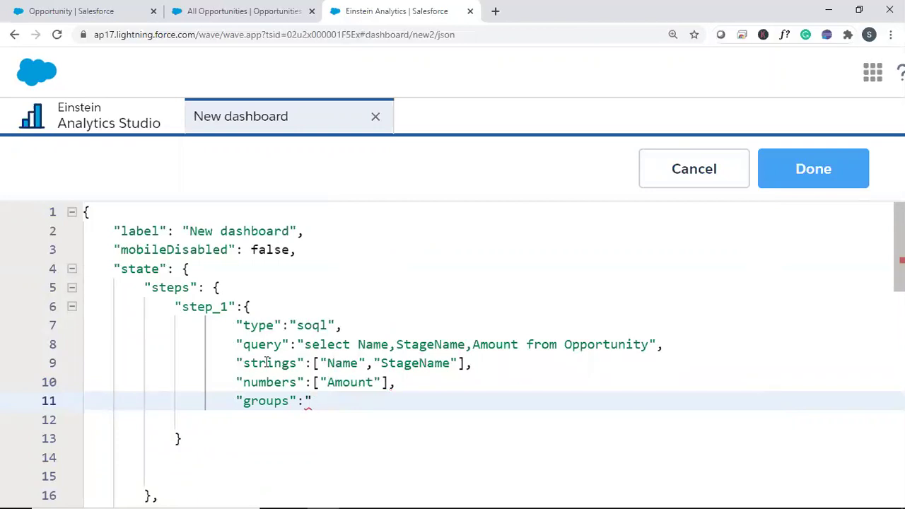
key(BackSpace)
text(["Stage)
key(BackSpace)
text(eName"])
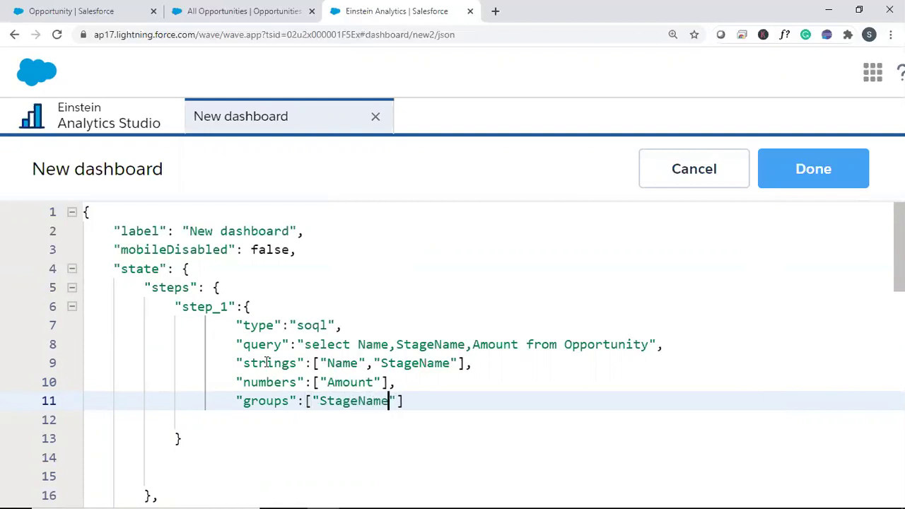
Add a "selectMode" property with the value "single" to step_1 below the groups array
text(,)
key(Return)
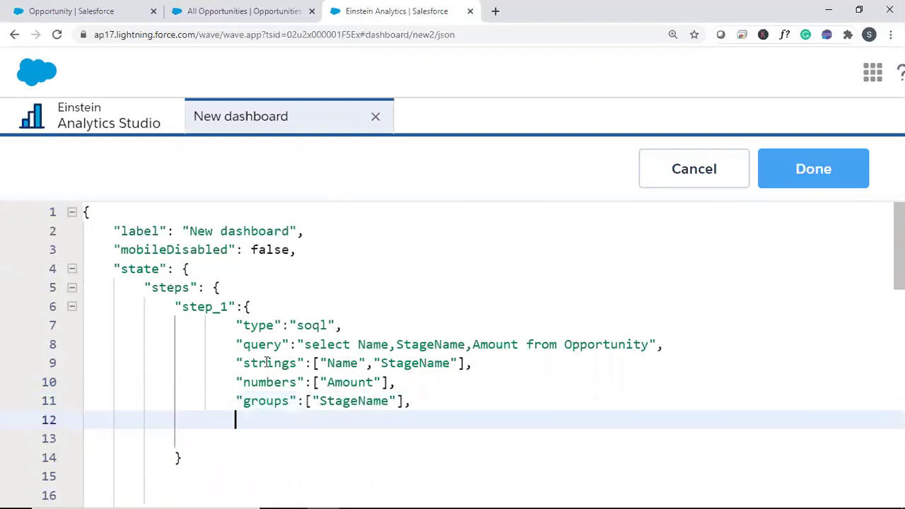
text("selectMode)
key(BackSpace)
key(BackSpace)
key(BackSpace)
key(BackSpace)
key(BackSpace)
key(BackSpace)
key(BackSpace)
key(BackSpace)
key(BackSpace)
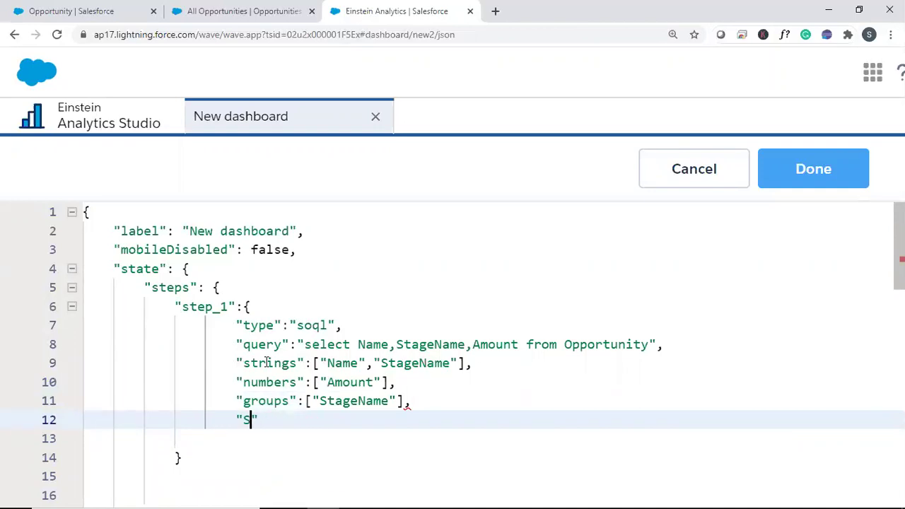
text(electMode")
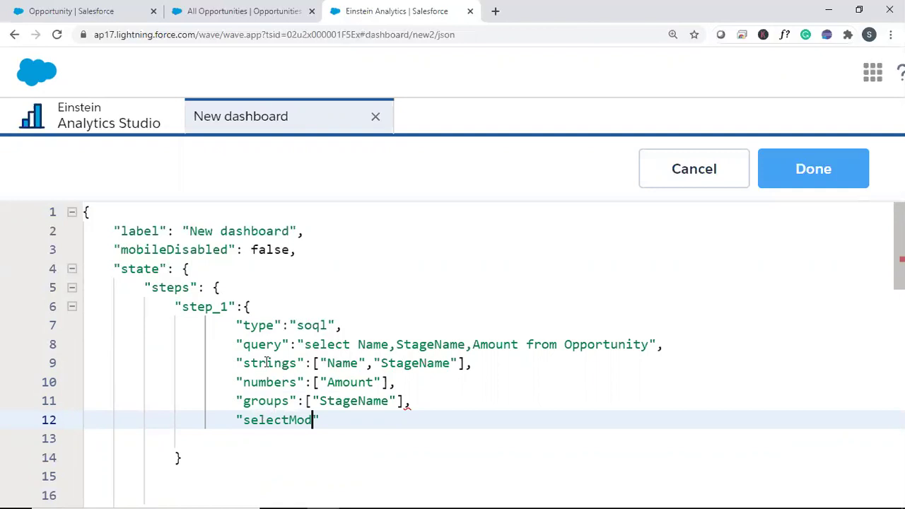
text(:"single)
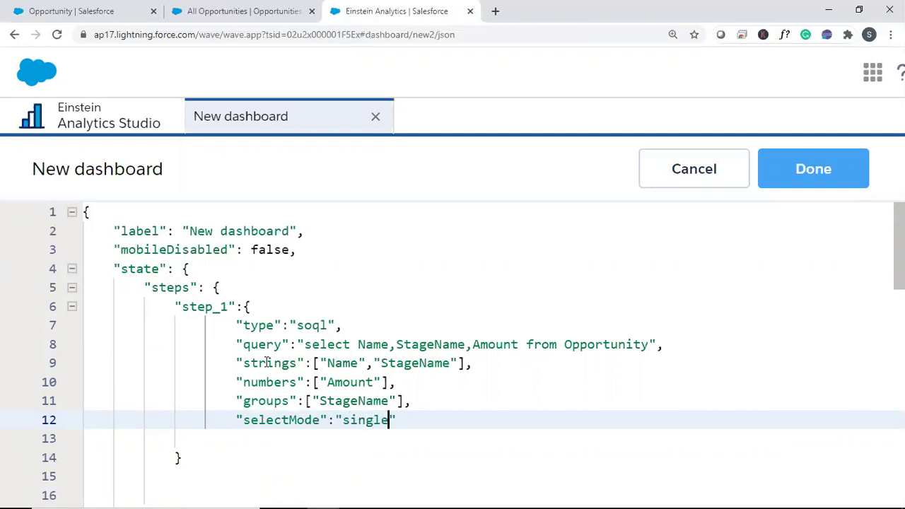
Remove the blank lines around step_1's closing brace and apply the JSON to the dashboard
click(413, 422)
key(Delete)
click(212, 460)
key(Down)
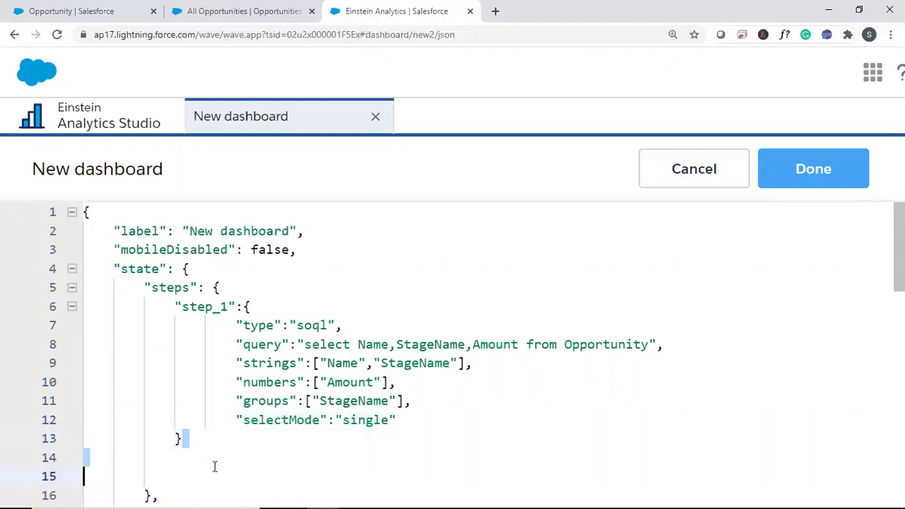
key(BackSpace)
key(BackSpace)
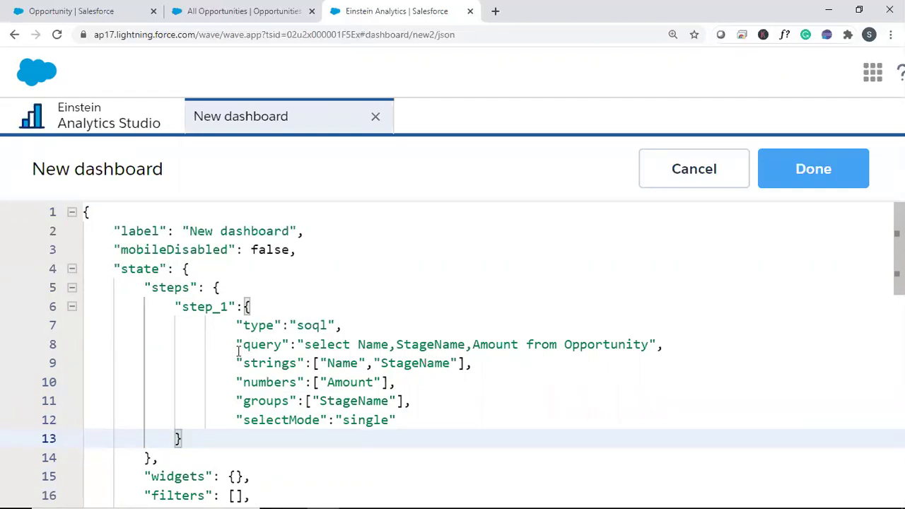
drag(563, 345, 649, 344)
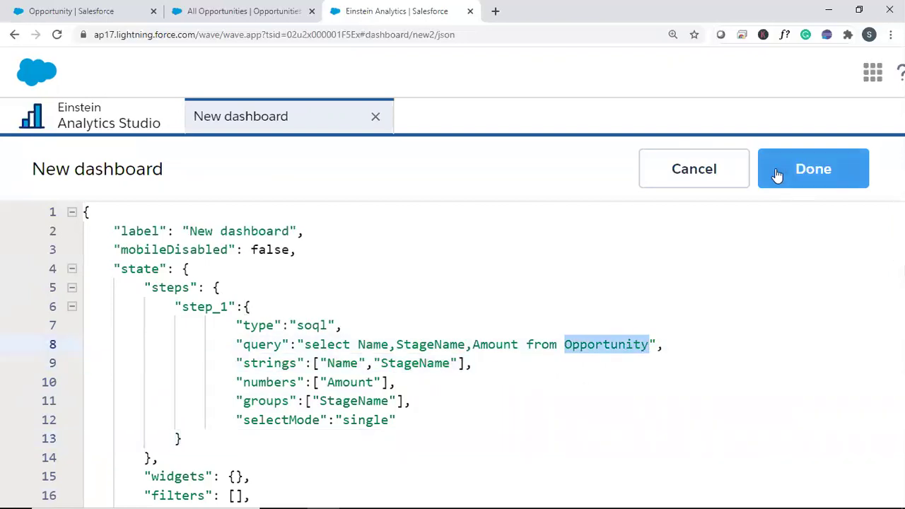
click(814, 168)
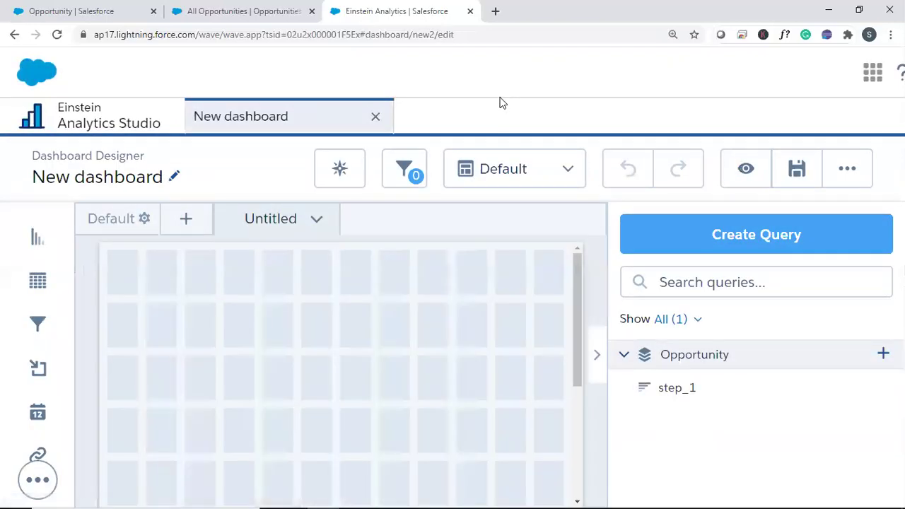
Reset the page zoom to 100%, then add an enlarged table widget to the canvas and fill it with step_1
key(ctrl+minus)
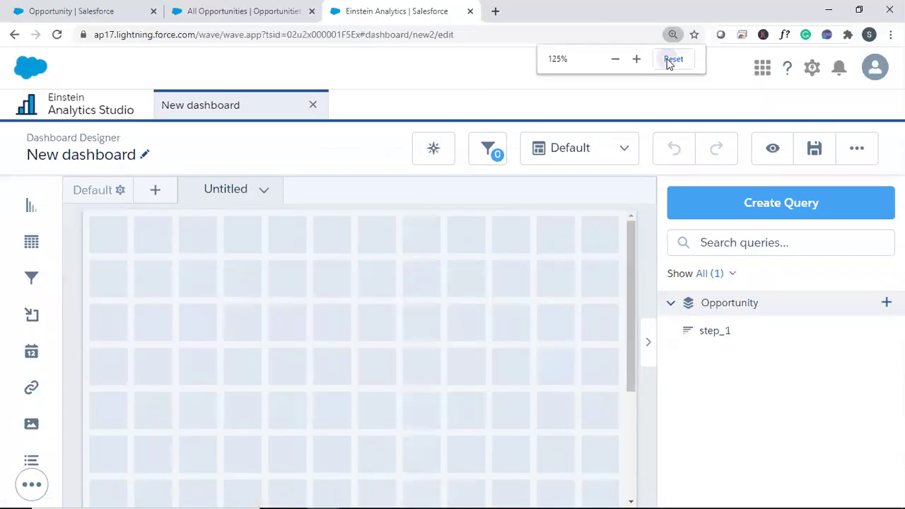
click(672, 60)
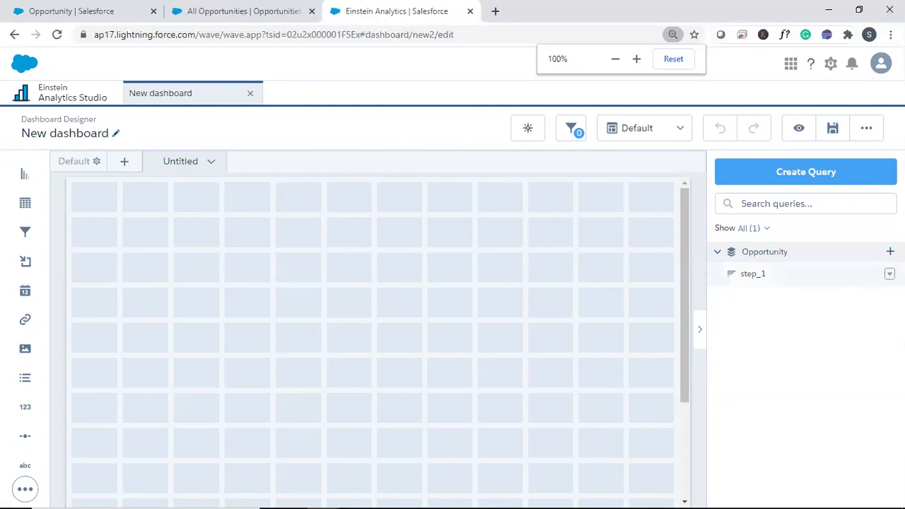
click(889, 274)
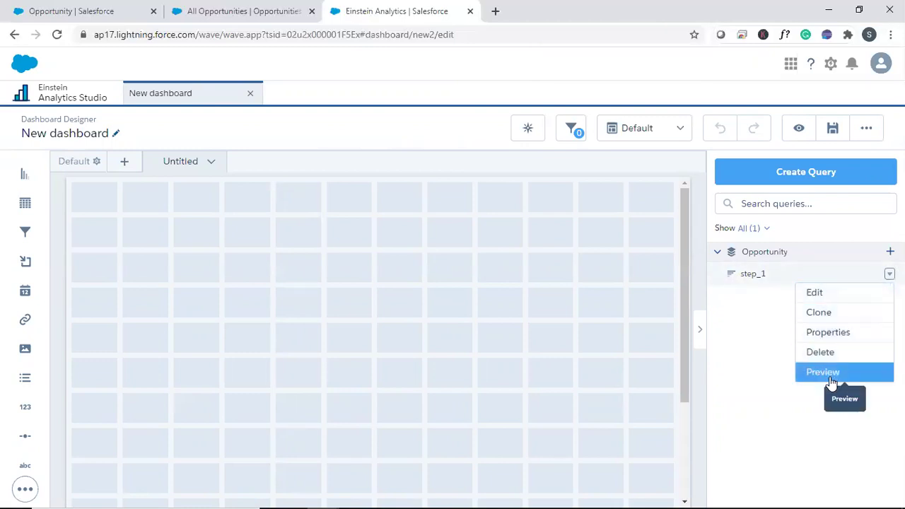
mouse_move(749, 282)
mouse_down()
mouse_move(236, 261)
mouse_move(200, 290)
mouse_move(587, 313)
mouse_move(767, 285)
mouse_move(756, 282)
mouse_up()
drag(24, 203, 157, 305)
drag(219, 350, 362, 409)
drag(751, 281, 222, 297)
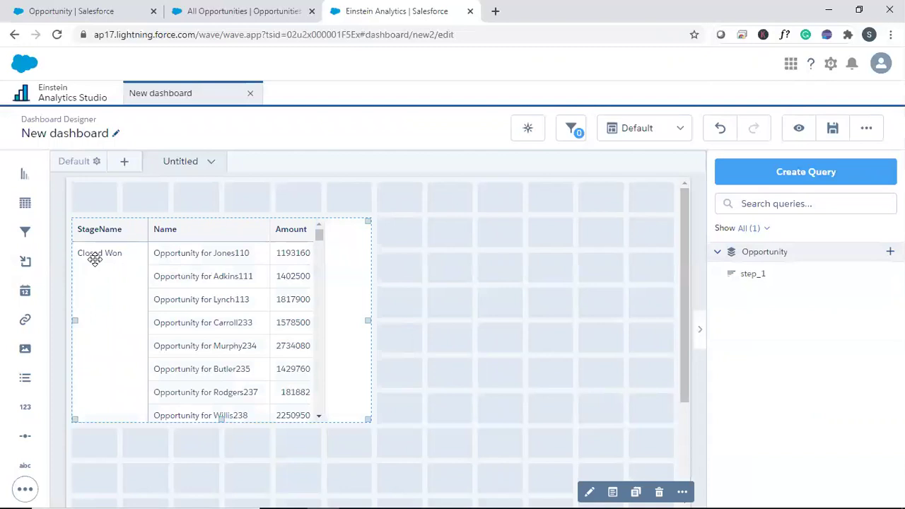
Preview the dashboard, look through the grouped opportunity table and return to editing
click(800, 127)
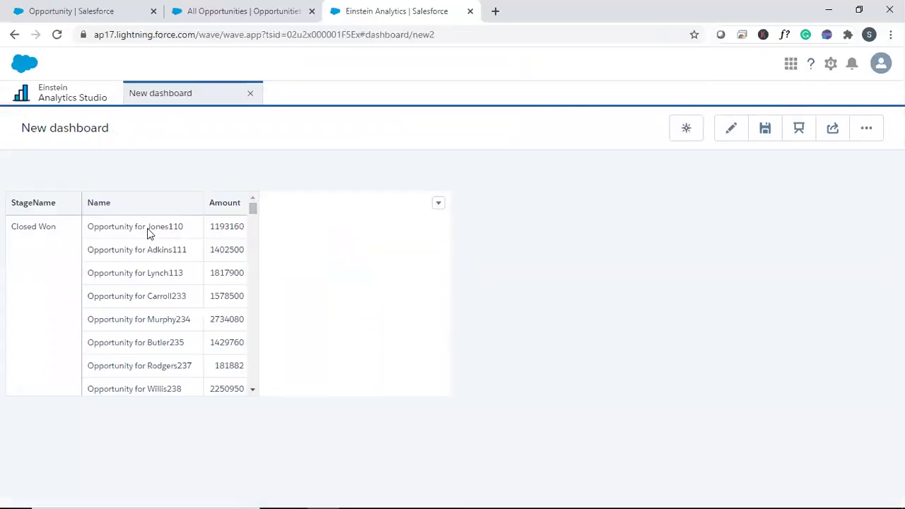
mouse_move(252, 214)
mouse_down()
mouse_move(230, 371)
mouse_move(244, 189)
mouse_move(253, 215)
mouse_move(253, 203)
mouse_up()
click(732, 132)
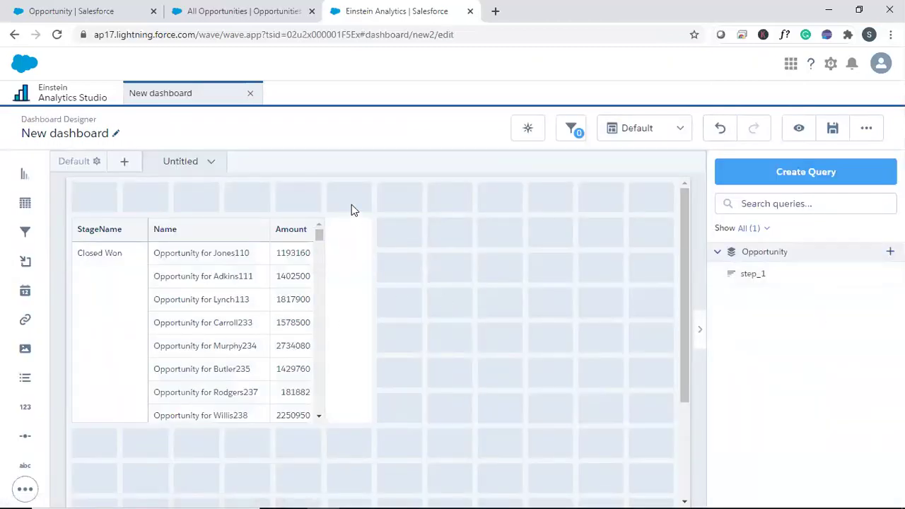
Review step_1's groups array in the dashboard JSON and return to the designer
key(ctrl+e)
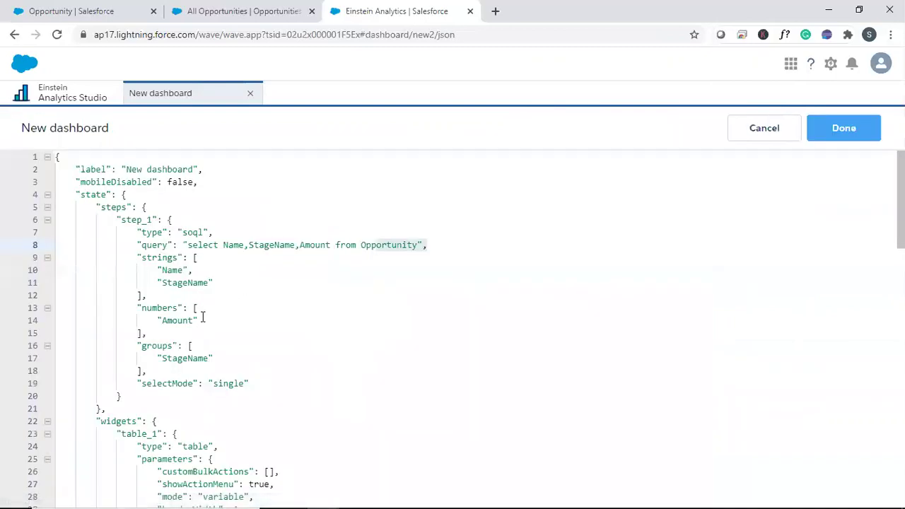
click(214, 356)
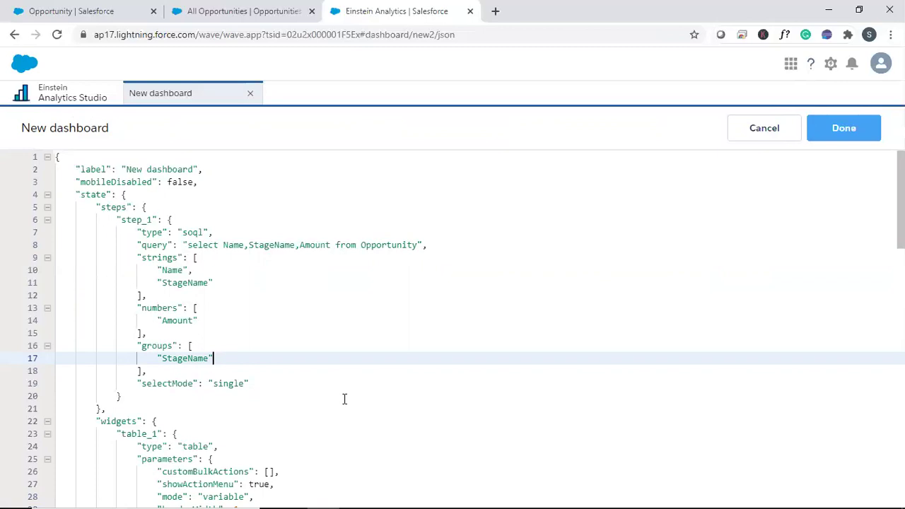
click(843, 128)
Add a chart widget beside the table, fill it with step_1 and enlarge it to match the table's height
drag(25, 173, 427, 269)
drag(457, 318, 448, 256)
drag(737, 278, 476, 262)
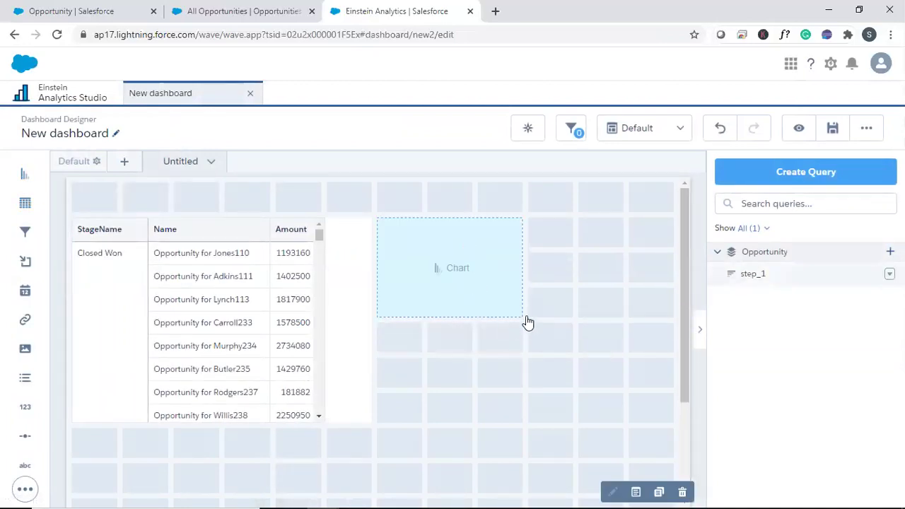
drag(520, 319, 600, 401)
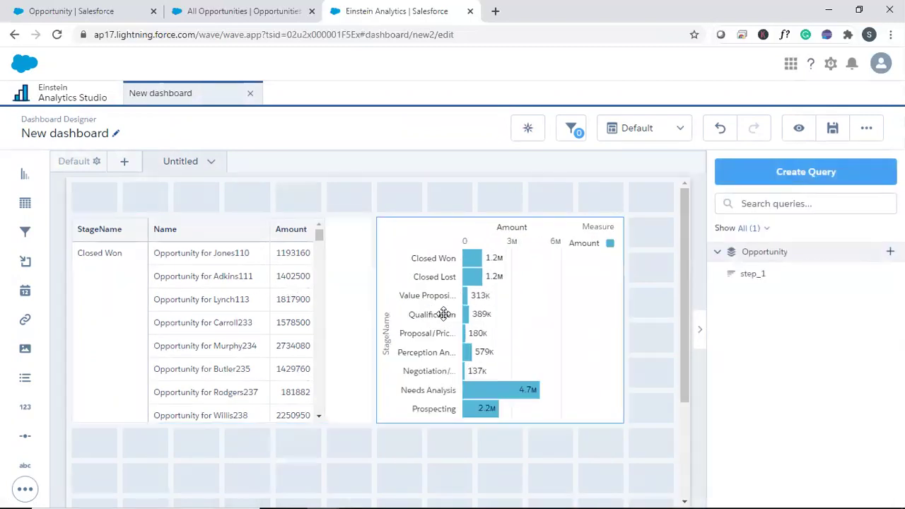
Move the table farther down the canvas and shift the chart into its place, enlarging it to eight columns wide
scroll(495, 290, down, 1)
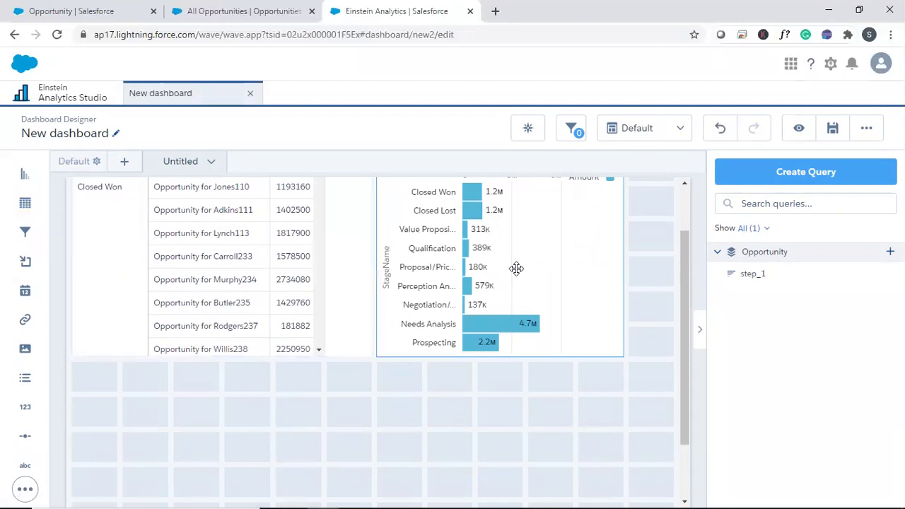
click(279, 229)
drag(375, 297, 297, 407)
drag(583, 400, 330, 400)
click(367, 421)
drag(371, 421, 490, 464)
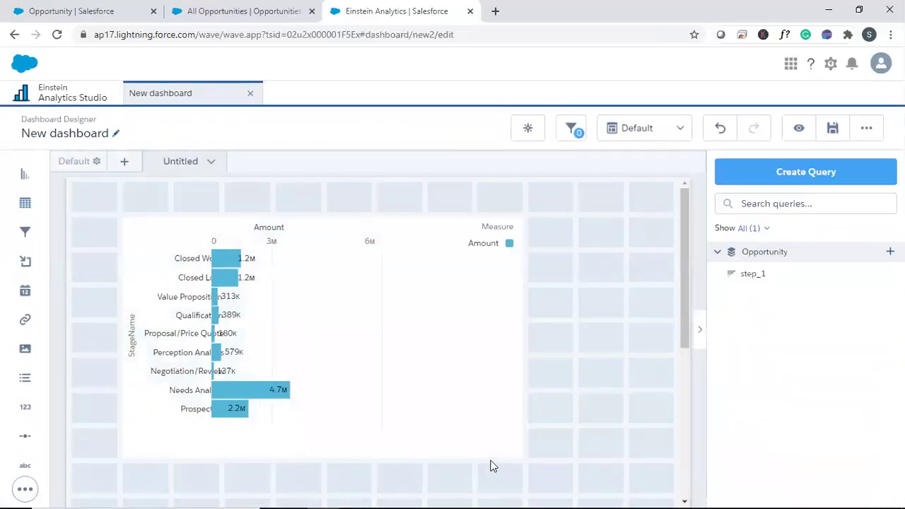
Preview the enlarged chart, return to editing and delete both the chart and the table from the dashboard
click(798, 128)
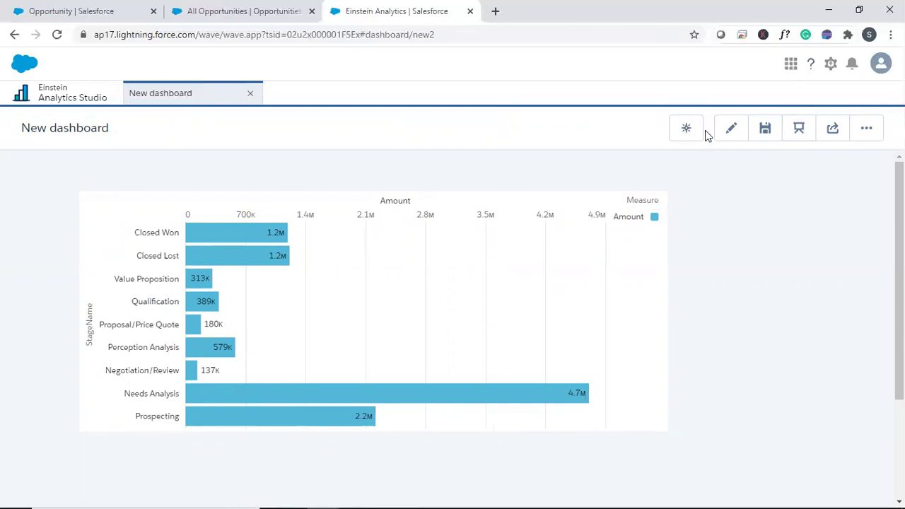
click(730, 128)
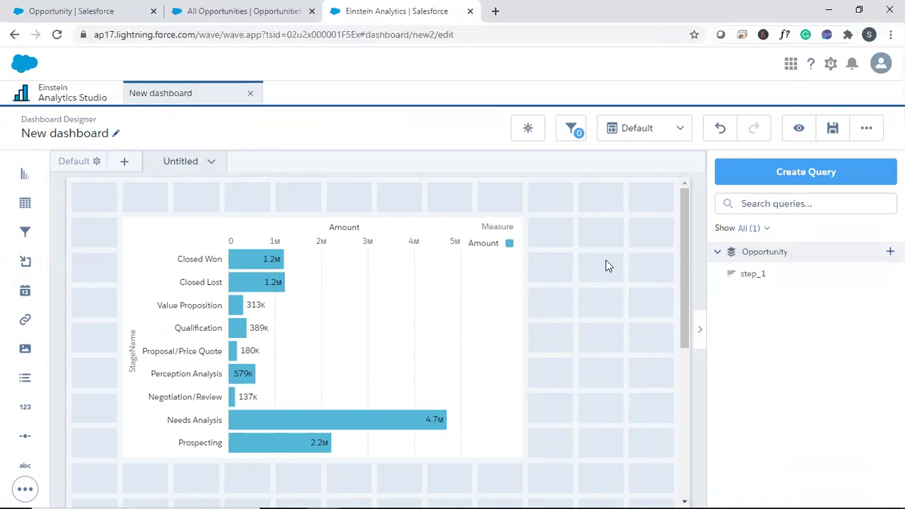
click(389, 290)
key(Delete)
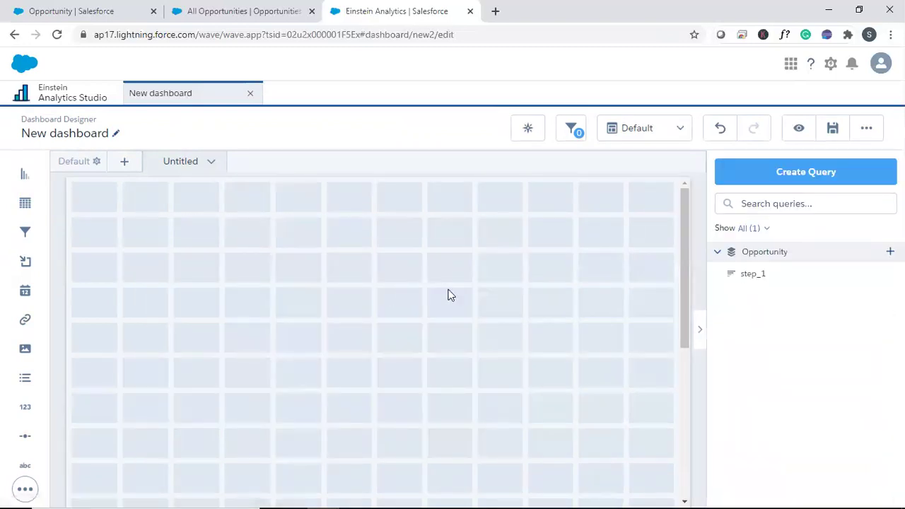
scroll(449, 295, down, 4)
click(203, 292)
key(Delete)
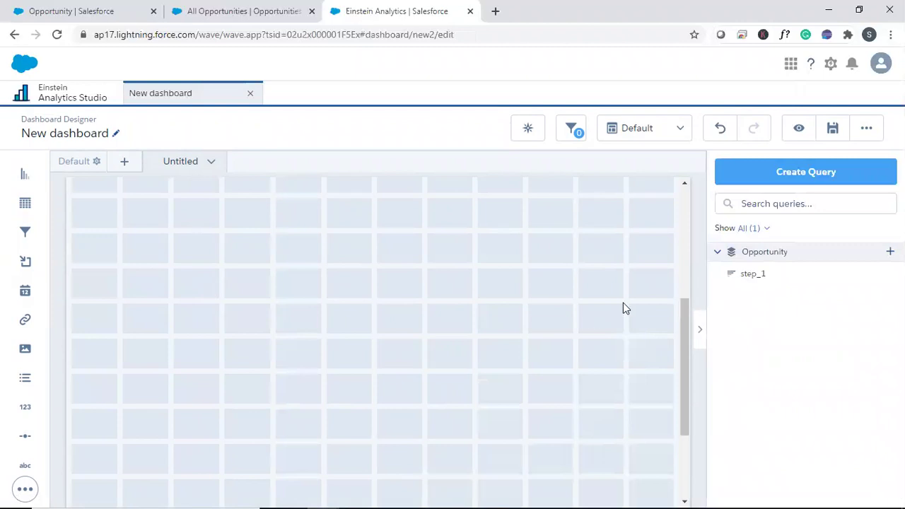
Empty step_1's "groups" array in the dashboard JSON, re-enter "Amount" in the "numbers" array and apply the changes
key(ctrl+e)
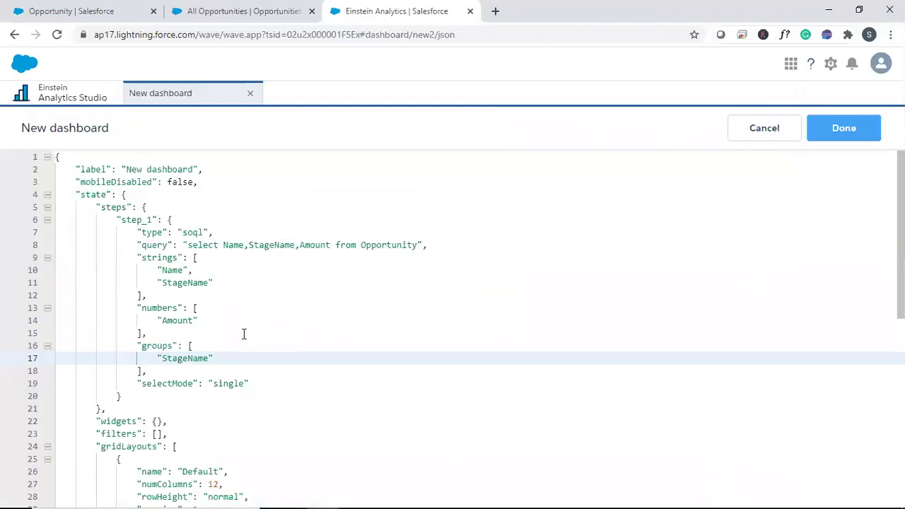
drag(158, 358, 214, 359)
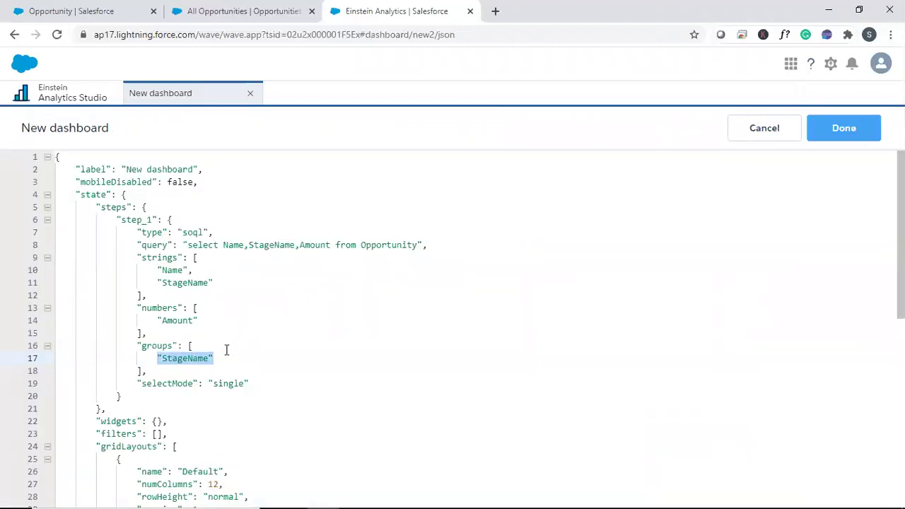
key(BackSpace)
drag(148, 322, 202, 322)
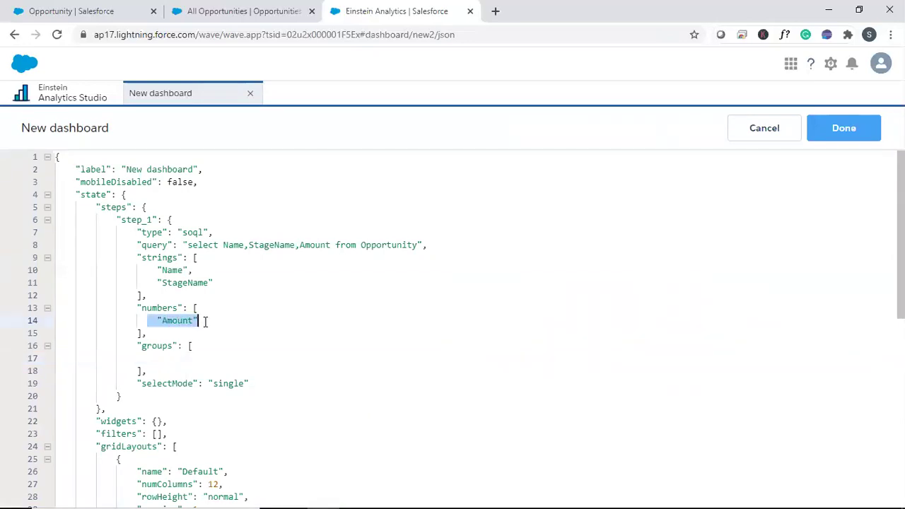
key(BackSpace)
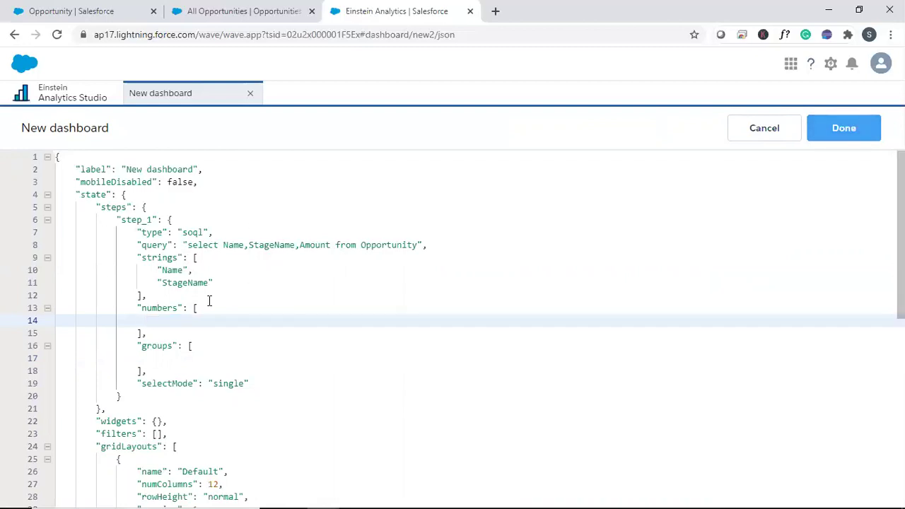
text("Amount)
click(810, 136)
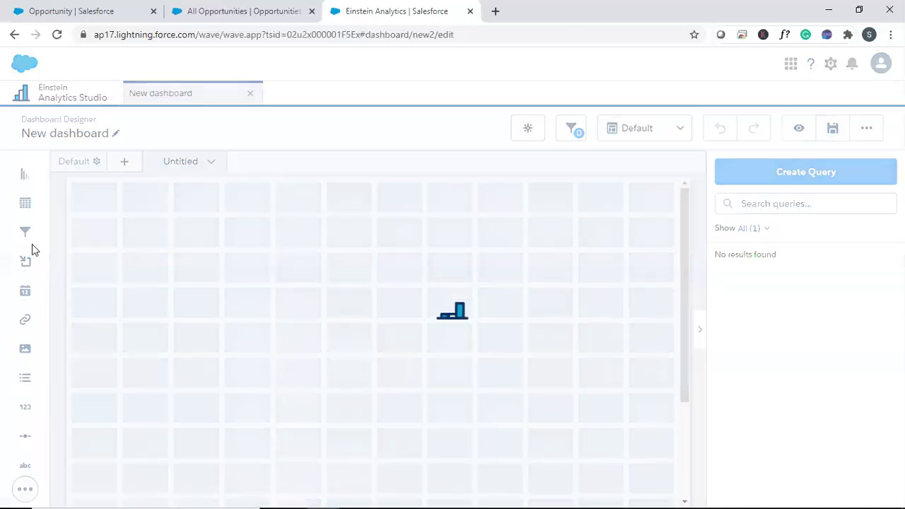
Place a table widget near the middle of the canvas, enlarge it and fill it with step_1
drag(41, 216, 177, 307)
drag(316, 385, 471, 458)
drag(752, 275, 325, 357)
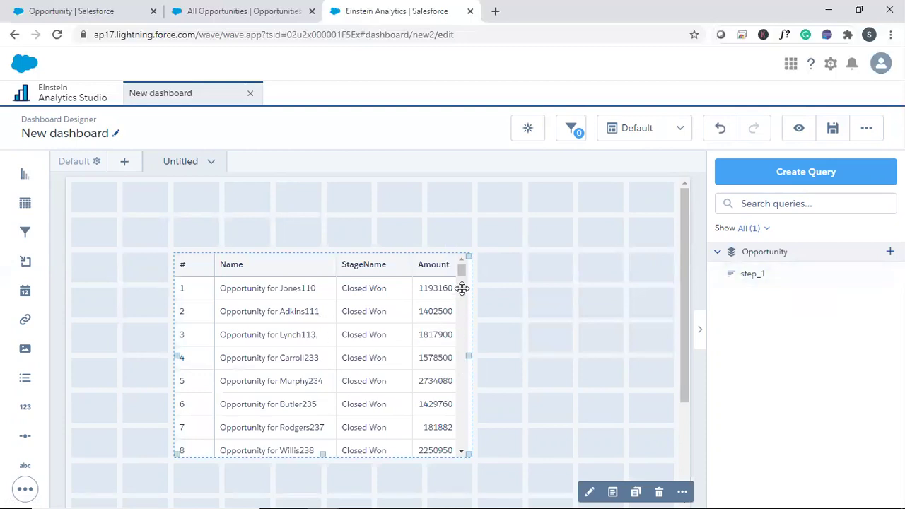
Preview the dashboard, examine the ungrouped opportunity table down to its last row and return to editing
click(797, 127)
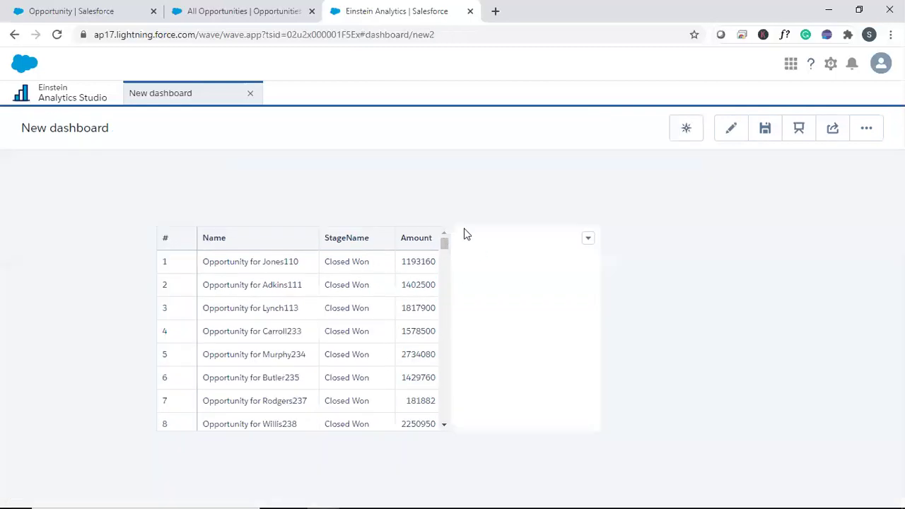
drag(445, 246, 441, 424)
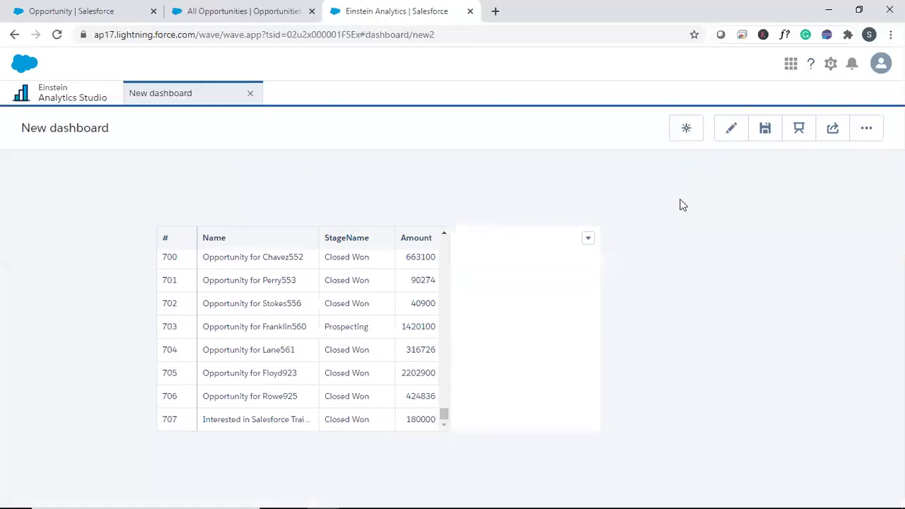
click(730, 129)
Switch to the Salesforce opportunity list and start a new opportunity named "Salesforce Training for AITECHONE" with an amount of 70000
click(261, 12)
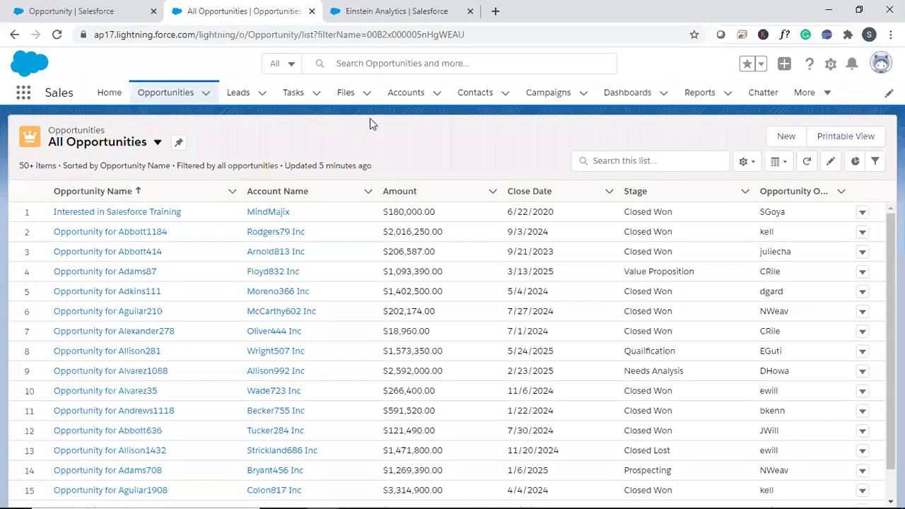
click(783, 136)
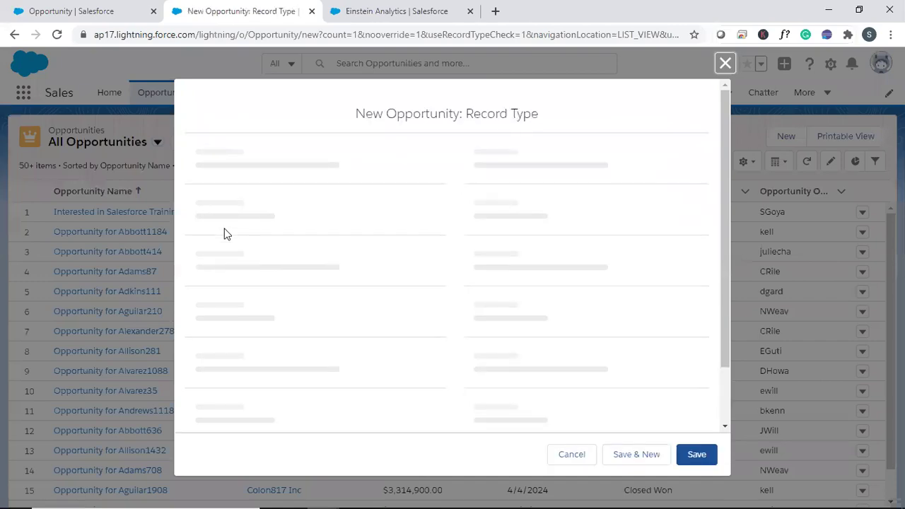
click(275, 274)
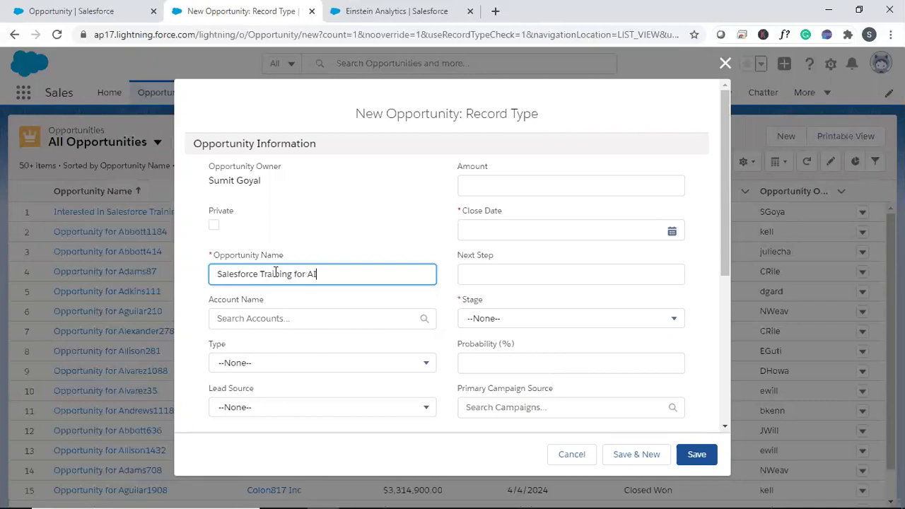
click(541, 181)
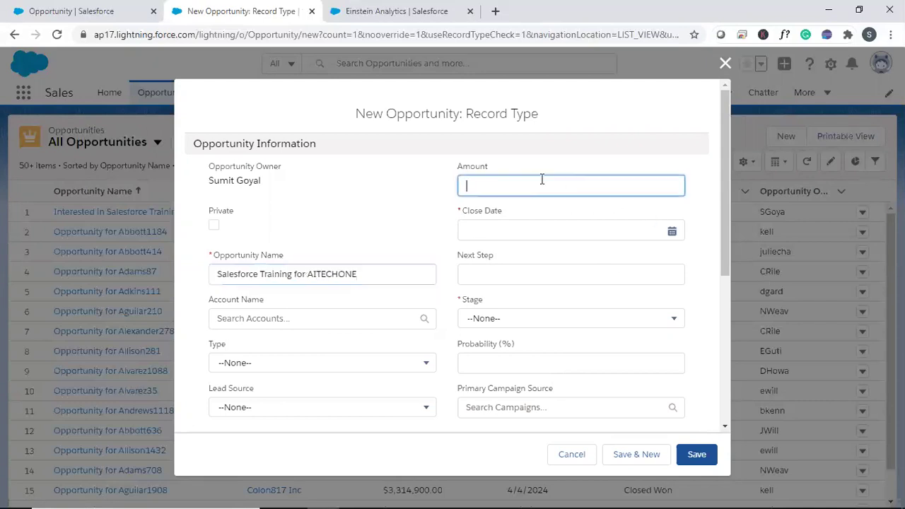
text(700000)
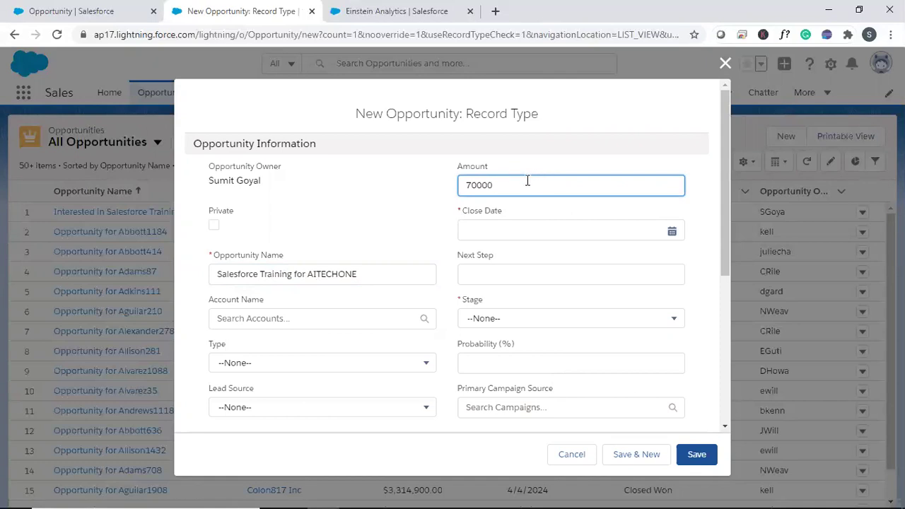
Set the opportunity's close date to 7/9/2020 and its stage to Proposal/Price Quote, and save the record
click(512, 222)
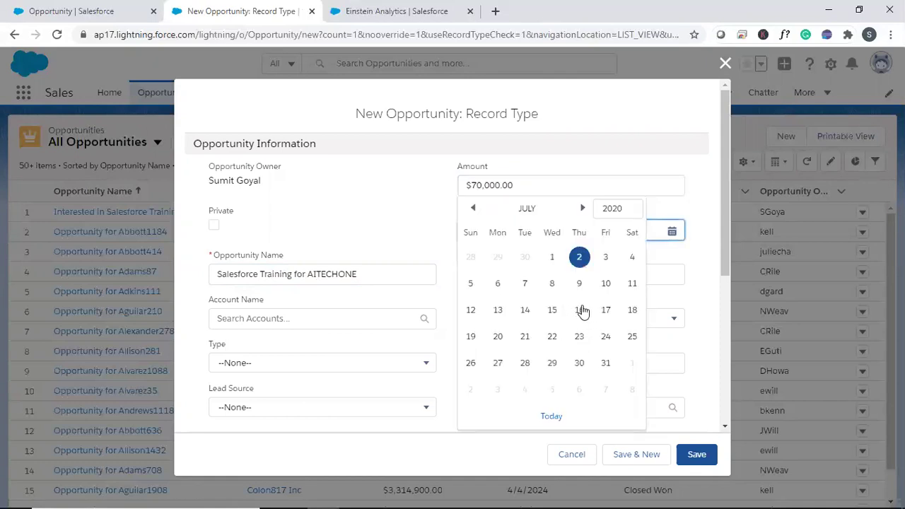
click(580, 283)
click(497, 319)
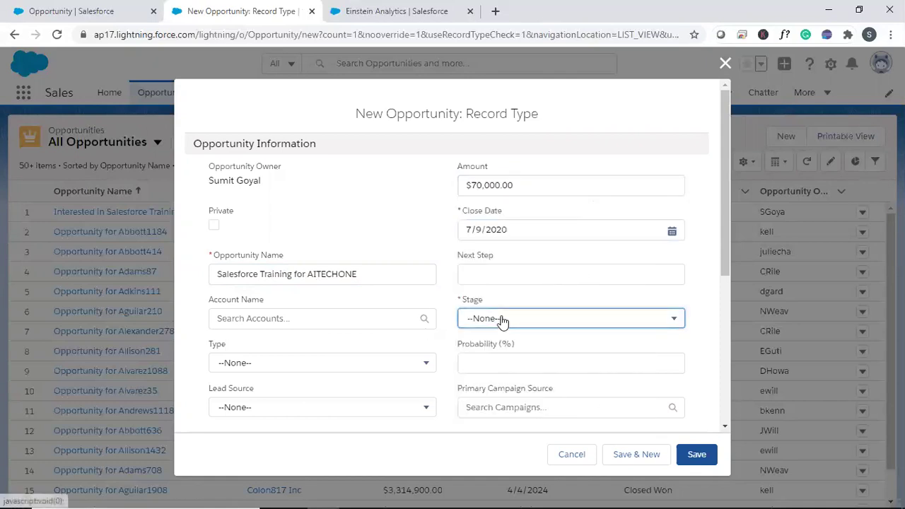
scroll(523, 360, down, 3)
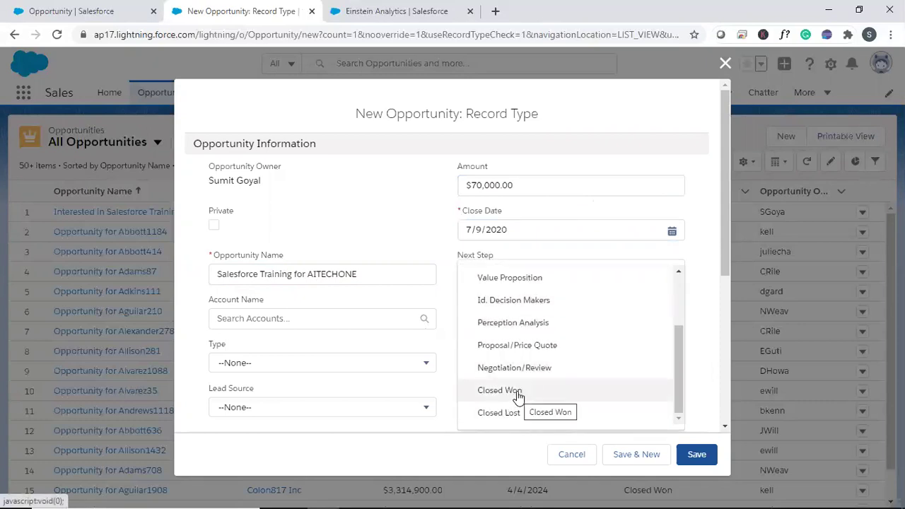
click(524, 347)
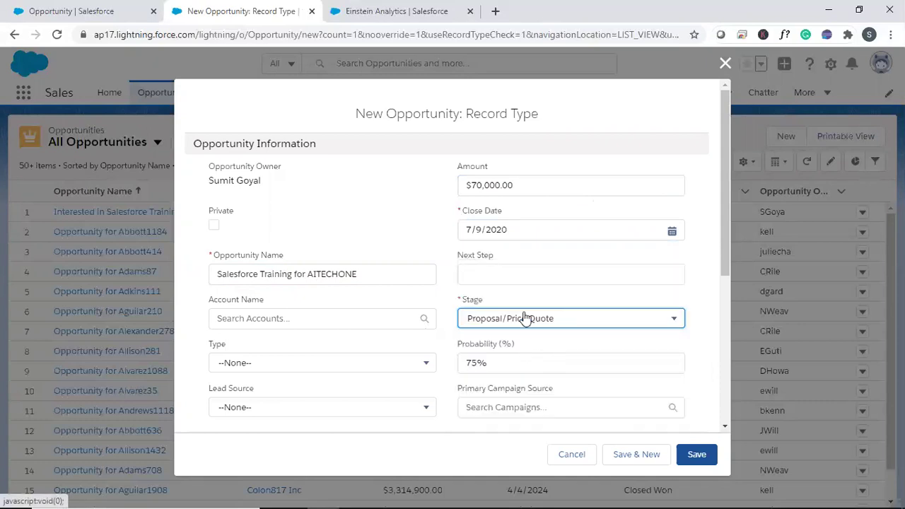
click(694, 455)
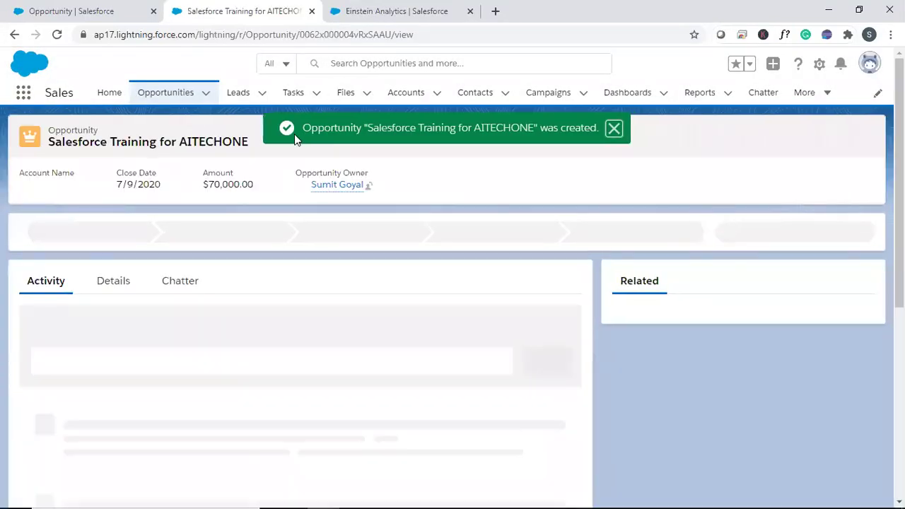
View the new opportunity's details, and examine the dashboard table in Einstein Analytics down to its last row
click(117, 283)
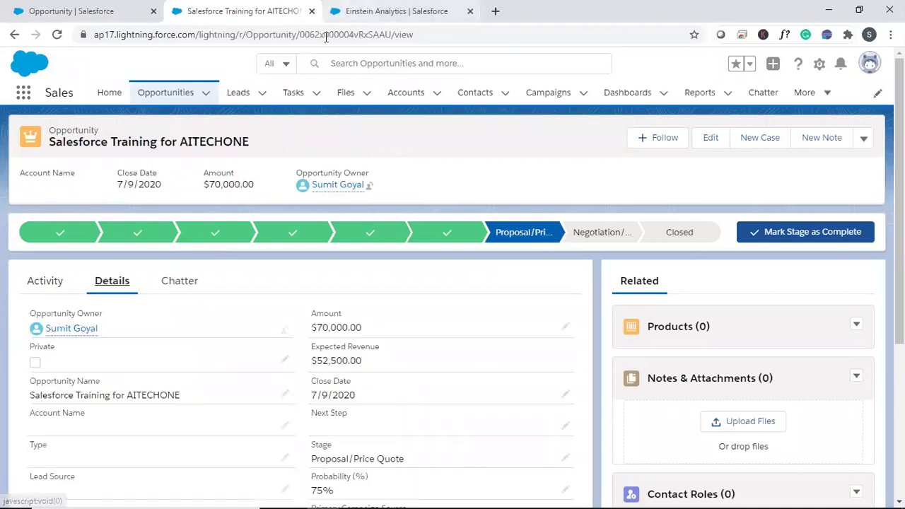
click(353, 11)
click(800, 130)
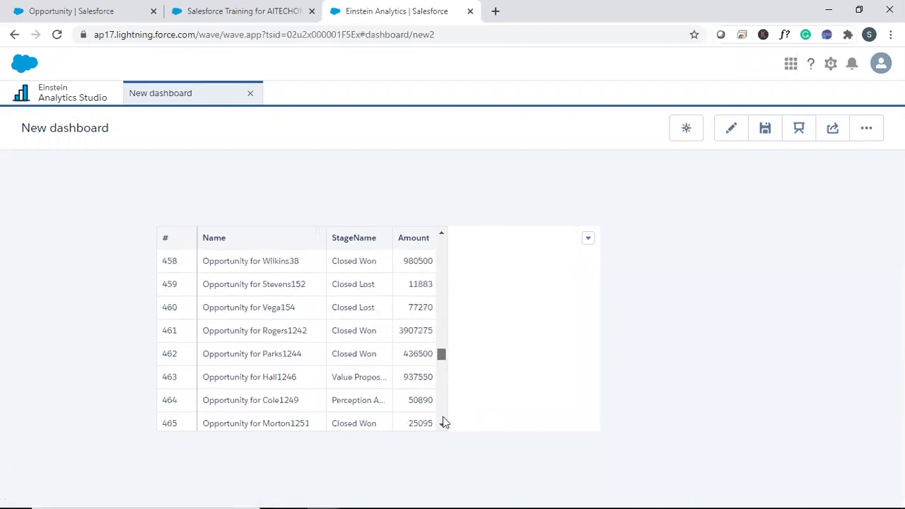
mouse_move(441, 419)
mouse_down()
mouse_move(441, 243)
mouse_move(469, 375)
mouse_move(448, 435)
mouse_up()
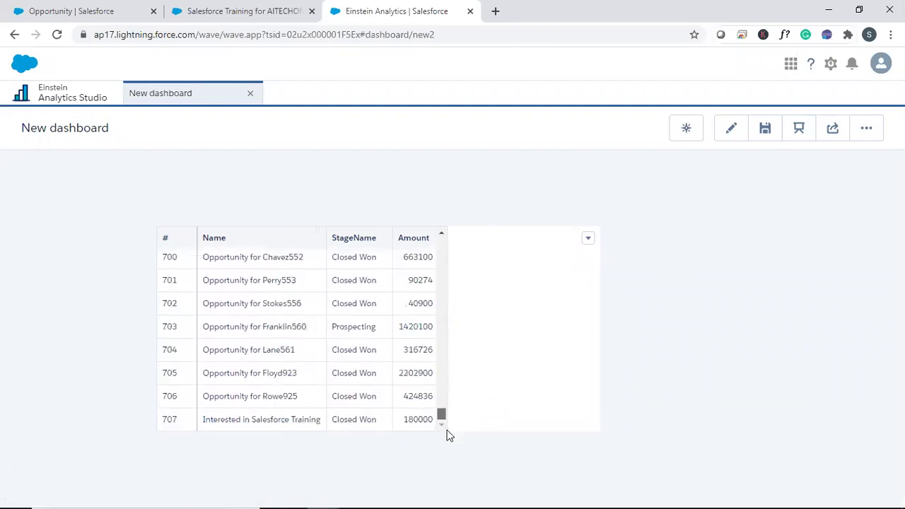
scroll(419, 365, up, 5)
Return to editing the dashboard and save it as "MyCustomDashboard" in My Private App
click(730, 130)
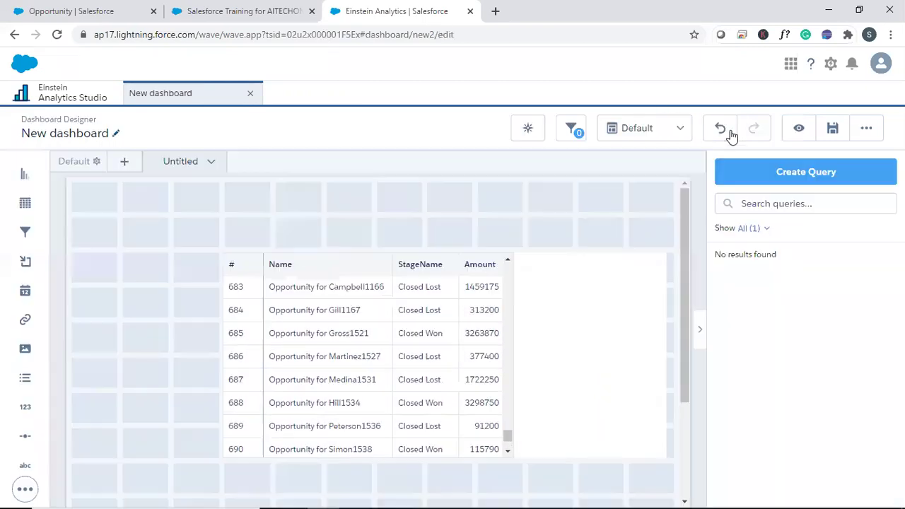
click(832, 131)
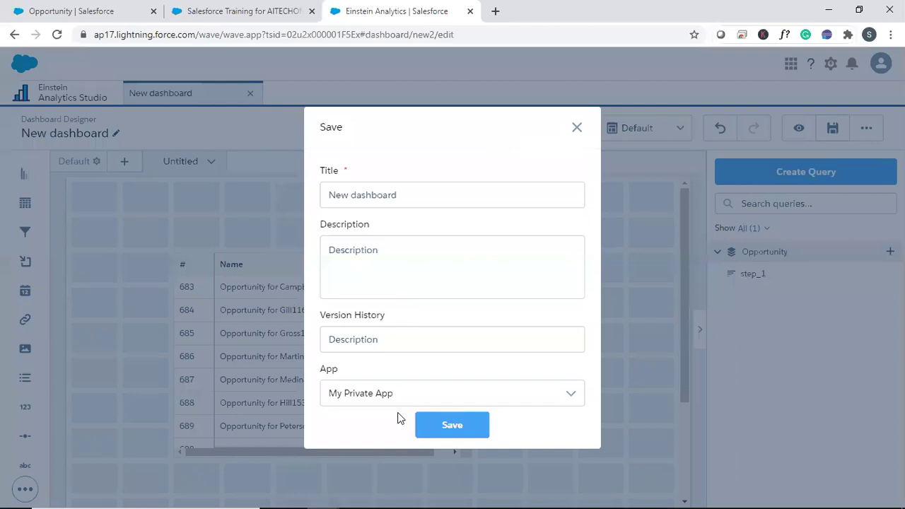
drag(399, 195, 290, 195)
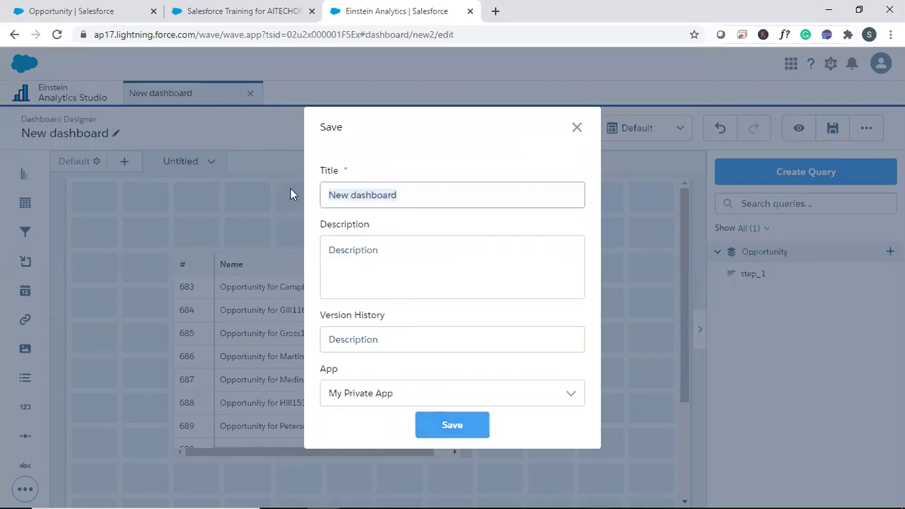
text(MyCustom)
text(Ds)
key(BackSpace)
text(shboard)
click(439, 424)
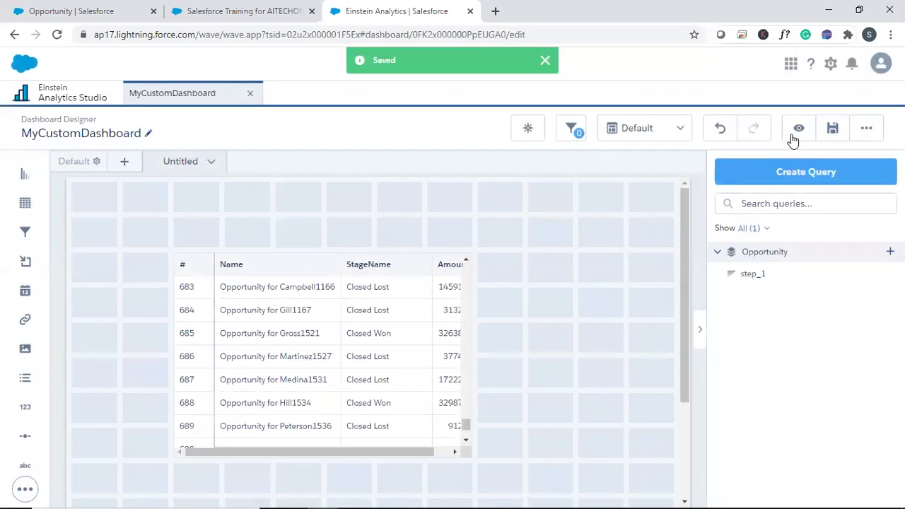
Preview the saved dashboard and compare the opportunity table's last row with the new opportunity record
click(795, 130)
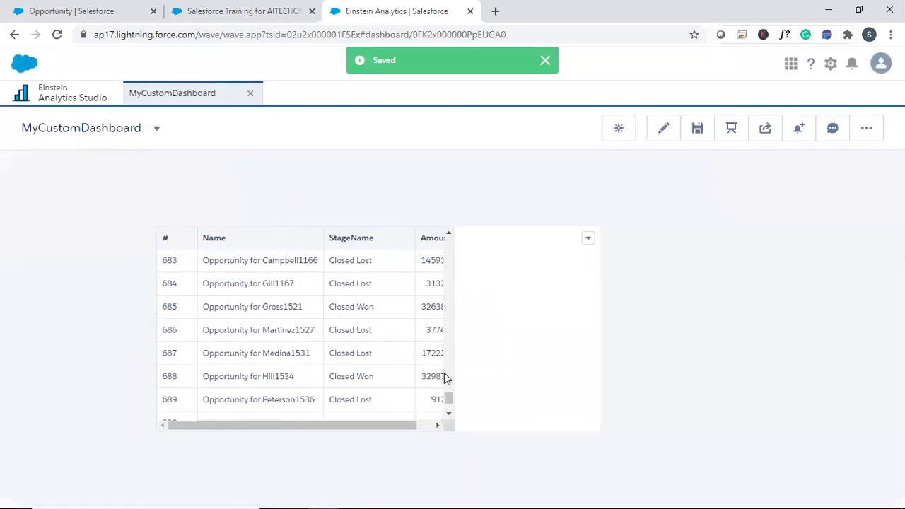
drag(465, 400, 465, 428)
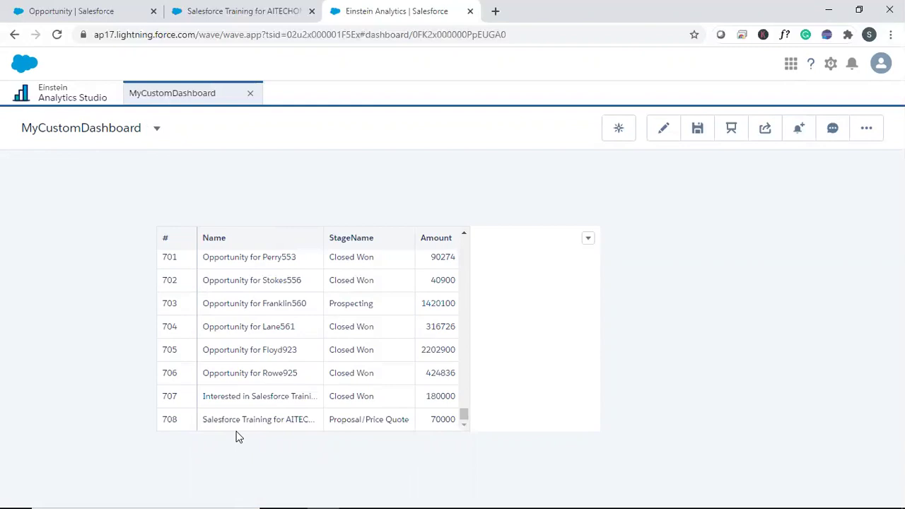
click(236, 17)
key(ctrl+Tab)
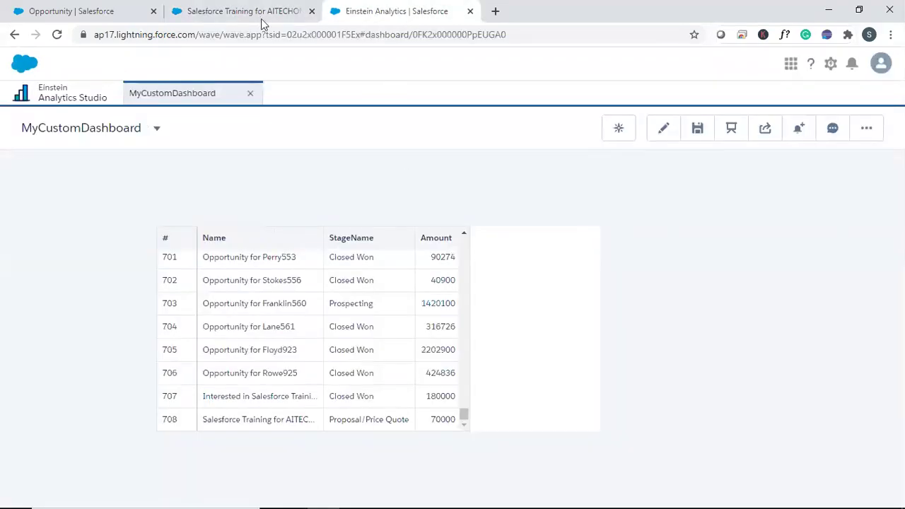